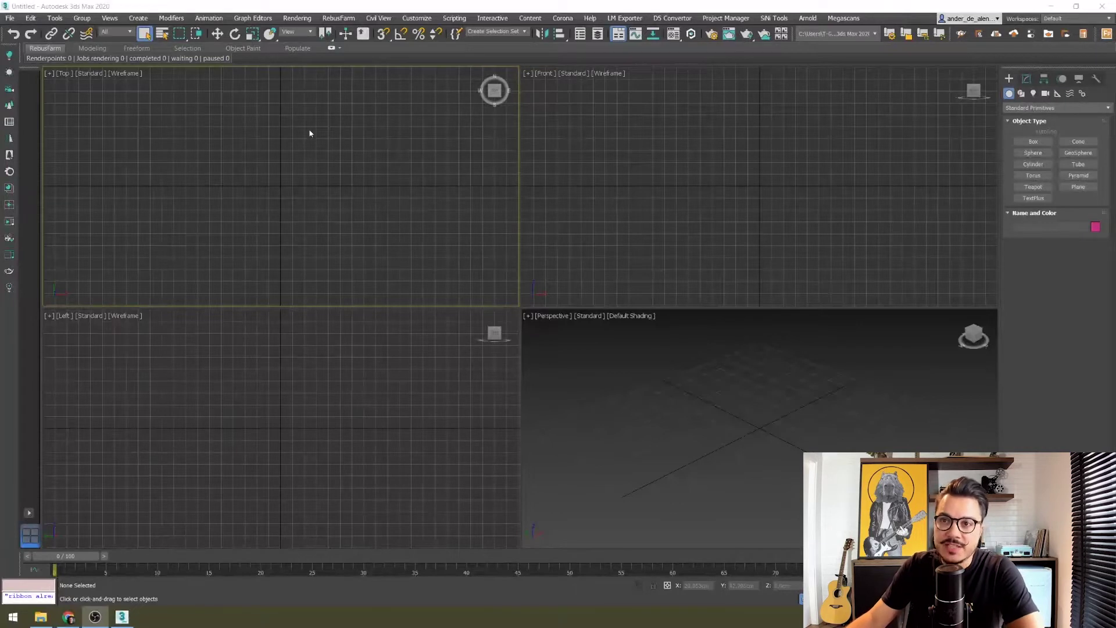
# Cycle through the four viewports, leaving the Top view active
pyautogui.click(630, 174)
pyautogui.click(553, 386)
pyautogui.click(395, 426)
pyautogui.click(386, 220)
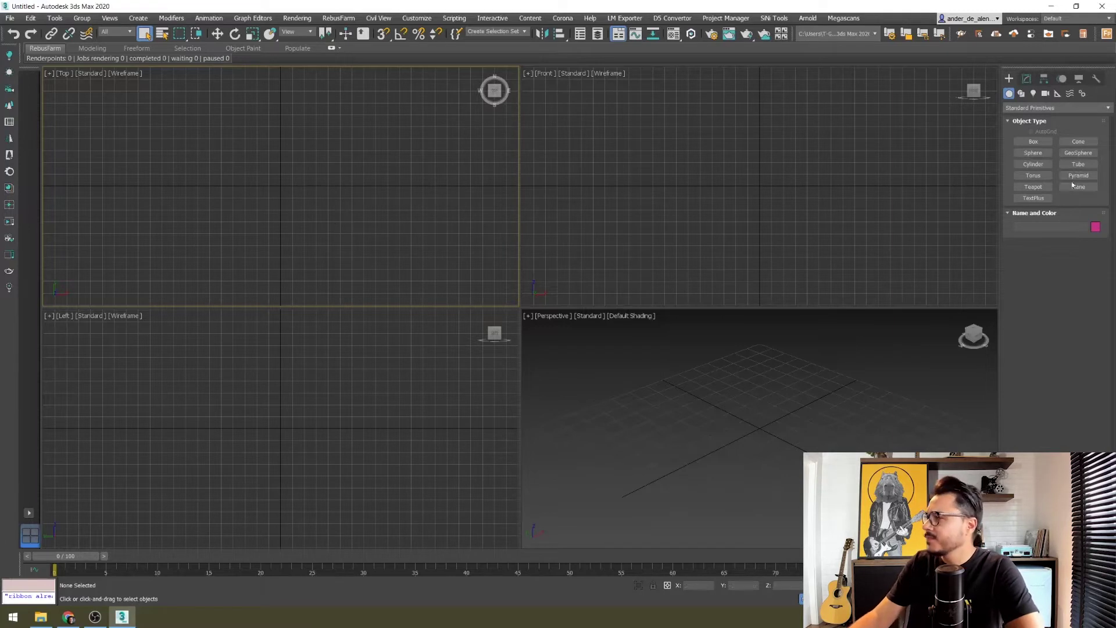
# Drag out Box001 near the grid centre in Top, then return to Select Object
pyautogui.click(1023, 143)
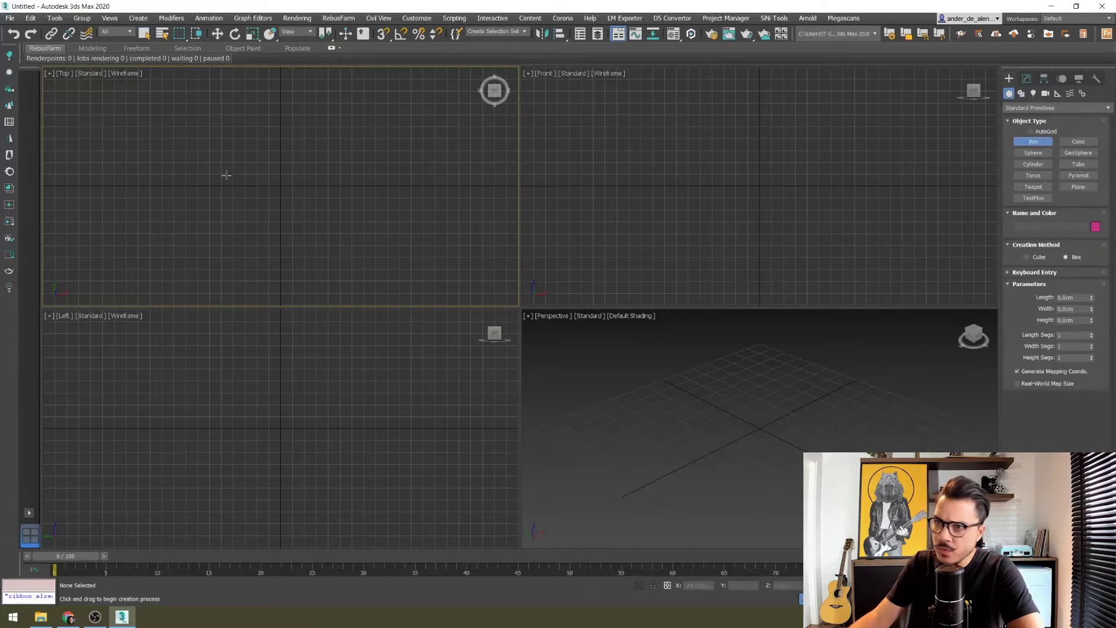
pyautogui.moveTo(243, 143); pyautogui.dragTo(319, 228)
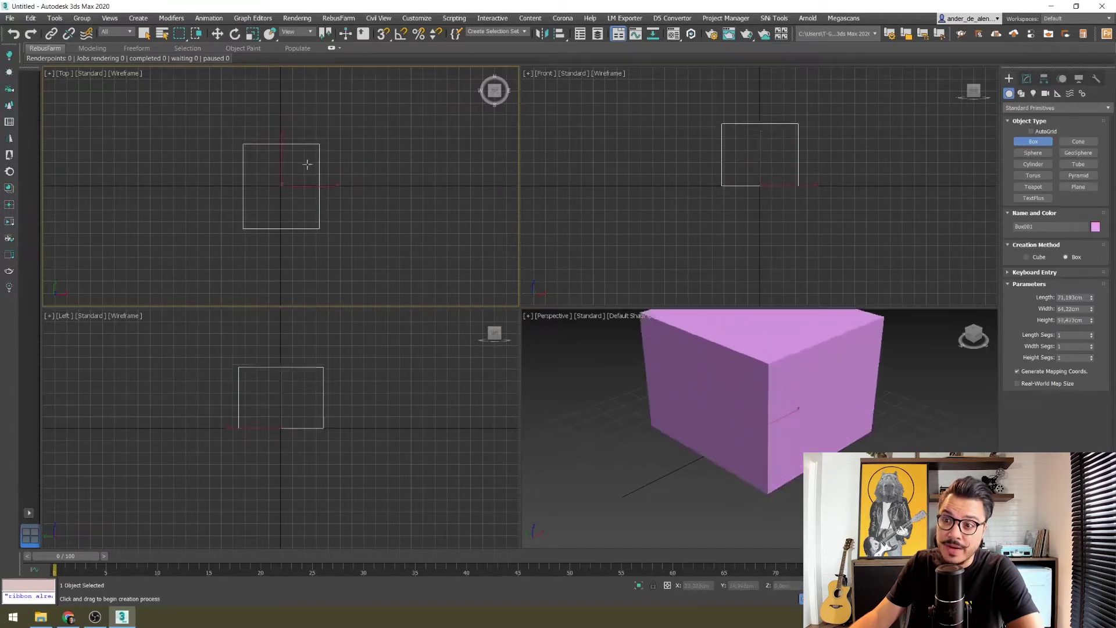
pyautogui.click(144, 33)
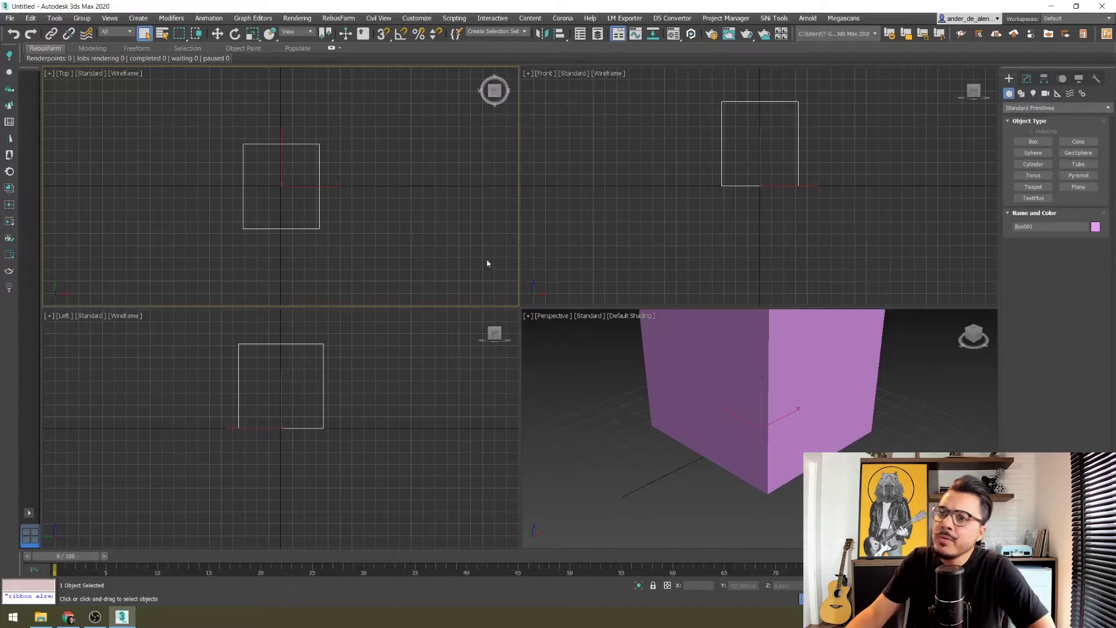
# Deselect the box, then cycle through viewports ending with Top active
pyautogui.click(683, 468)
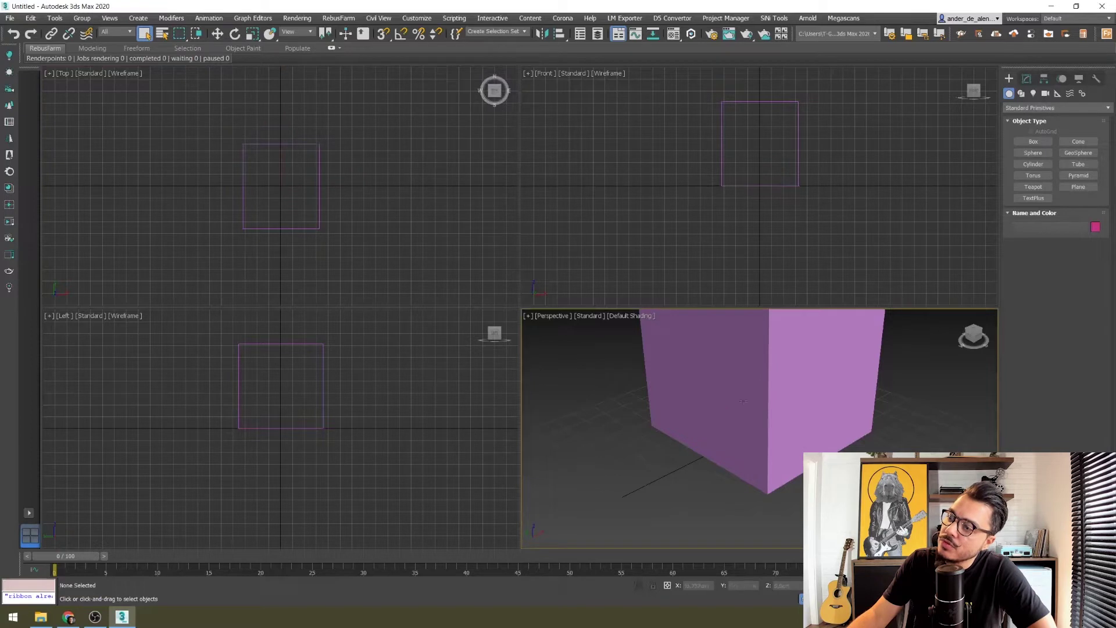
pyautogui.click(470, 267)
pyautogui.click(609, 257)
pyautogui.click(580, 356)
pyautogui.click(441, 379)
pyautogui.click(483, 279)
pyautogui.click(575, 289)
pyautogui.click(561, 418)
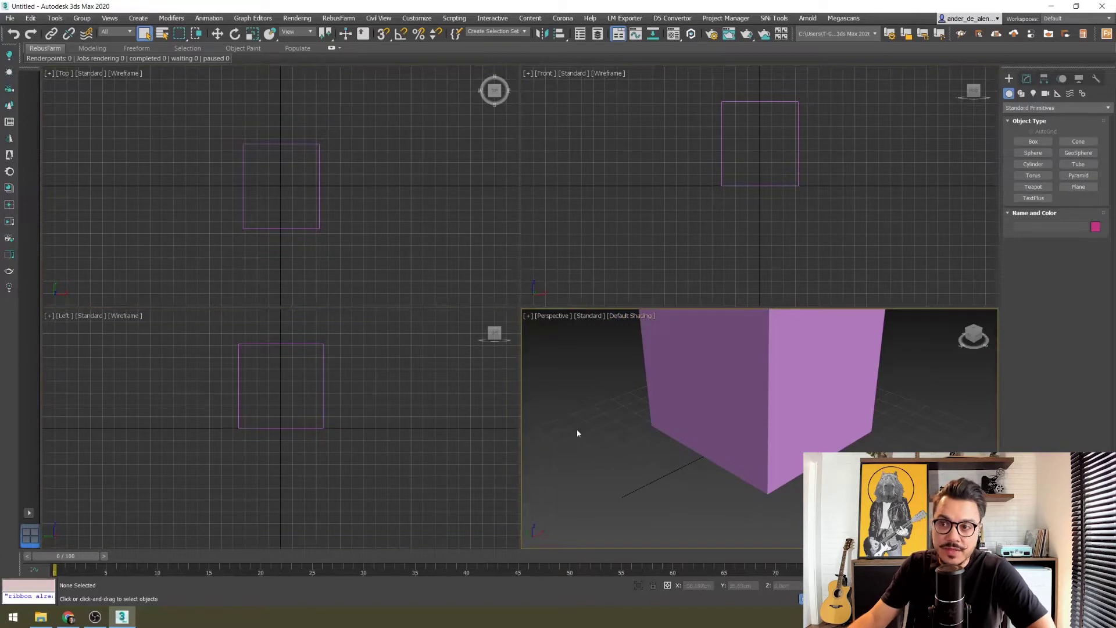
pyautogui.click(423, 187)
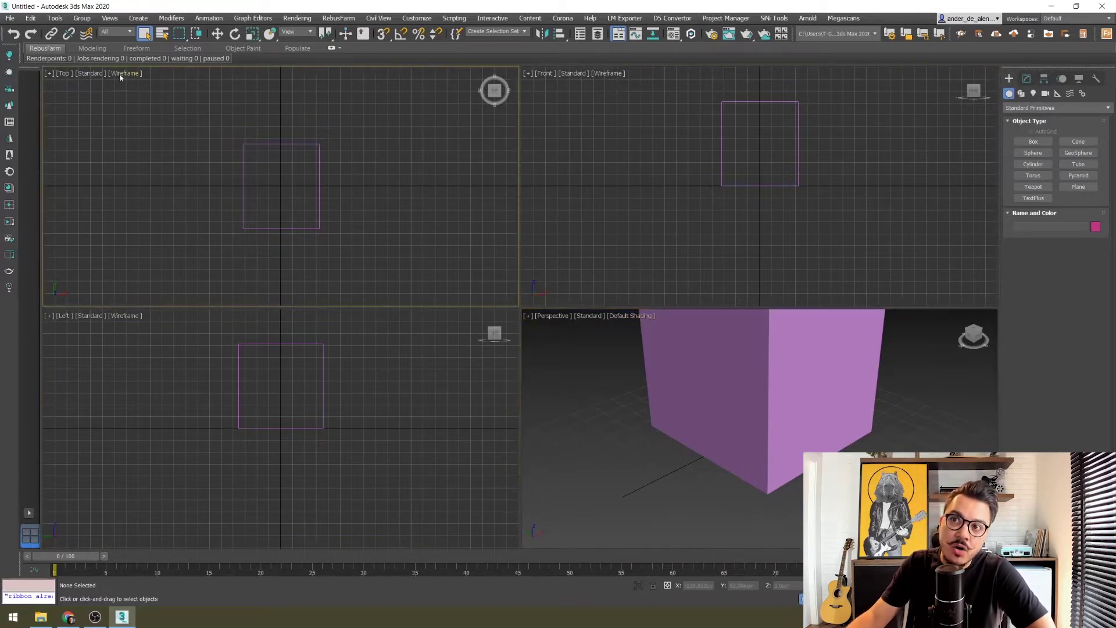
pyautogui.moveTo(493, 90)
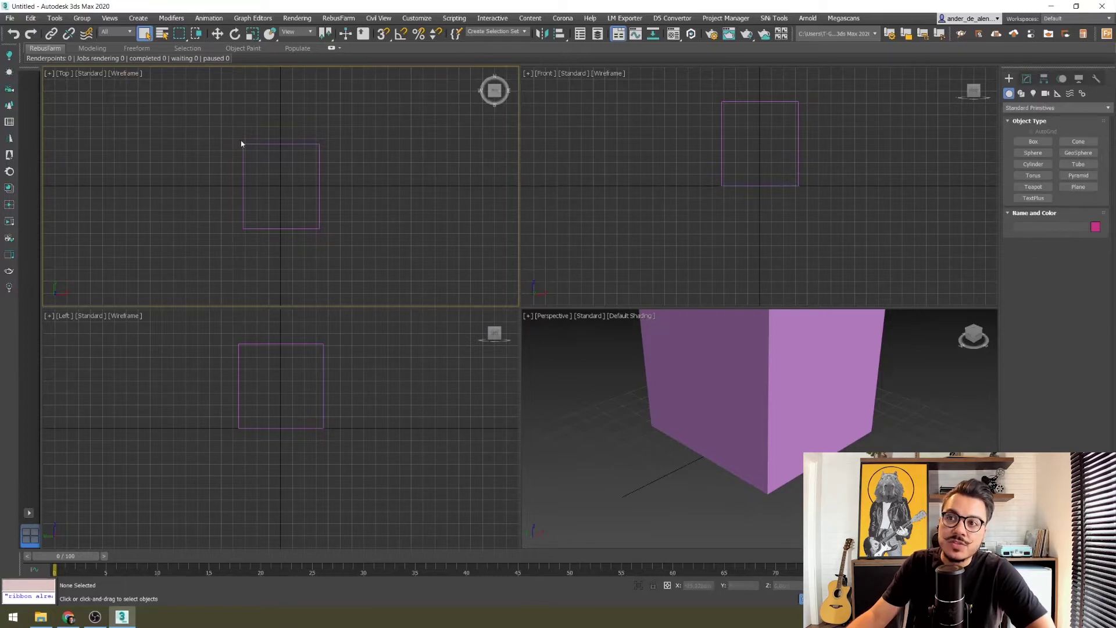
pyautogui.click(128, 76)
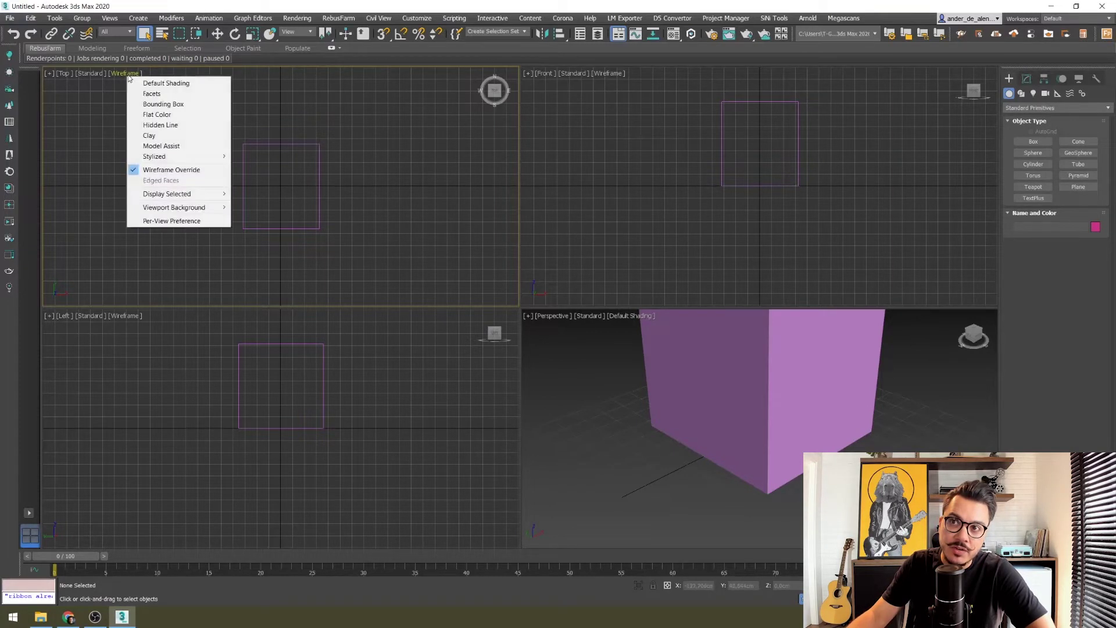
pyautogui.click(163, 83)
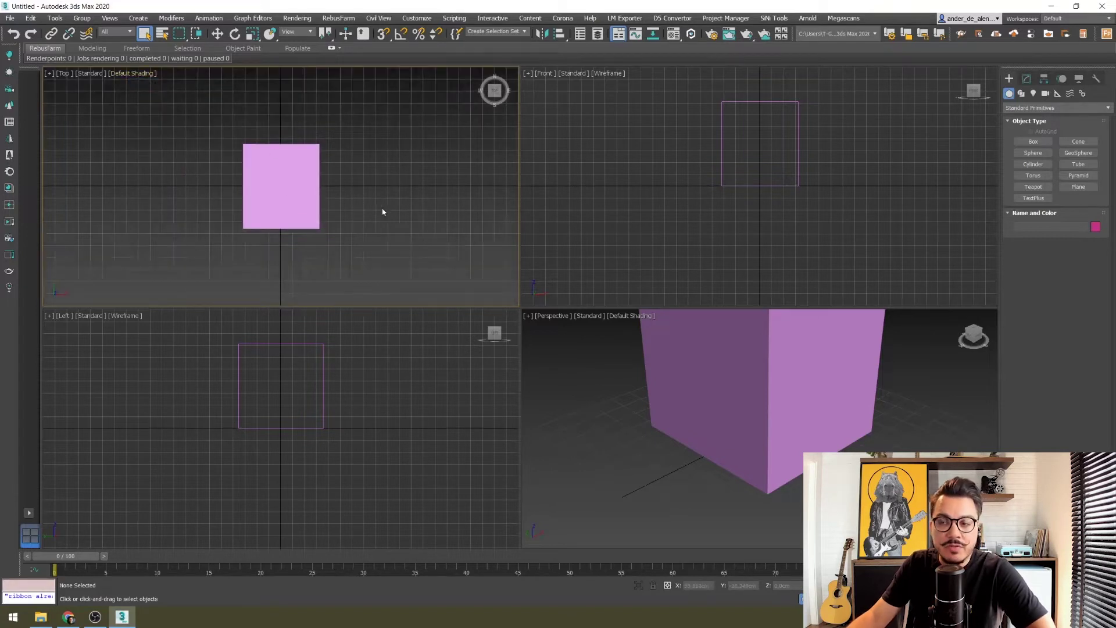
pyautogui.click(632, 183)
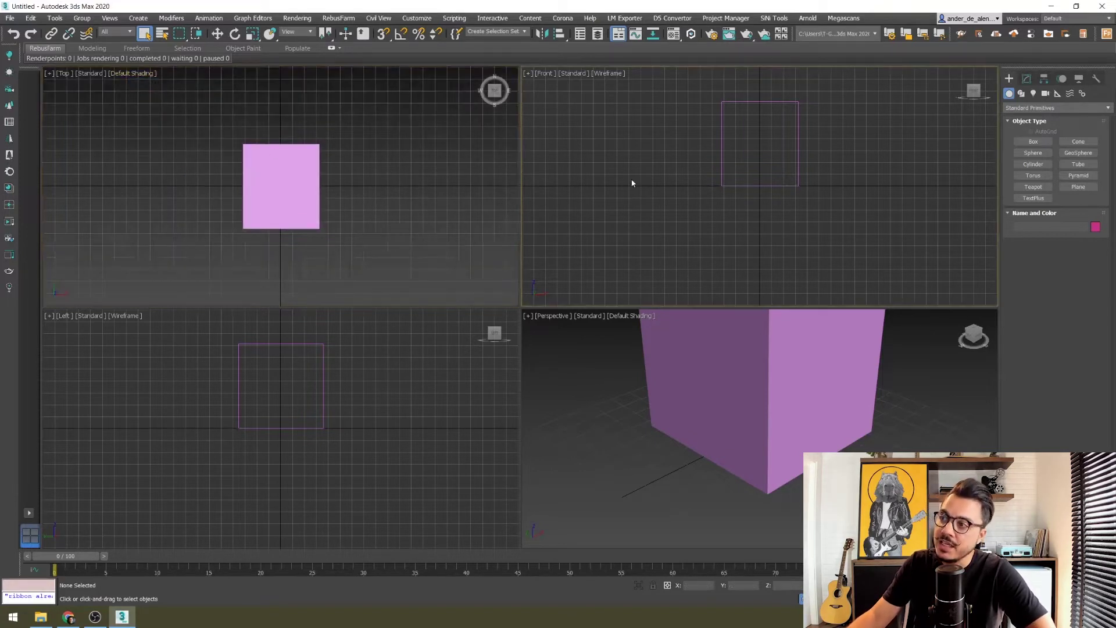
pyautogui.click(601, 76)
pyautogui.click(633, 83)
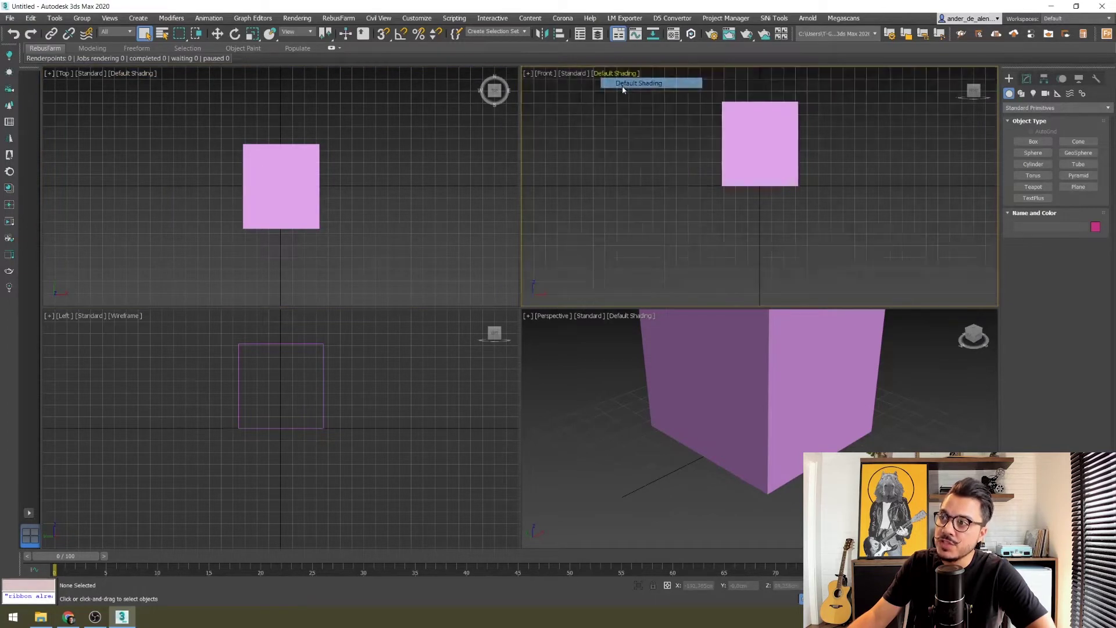
pyautogui.click(604, 74)
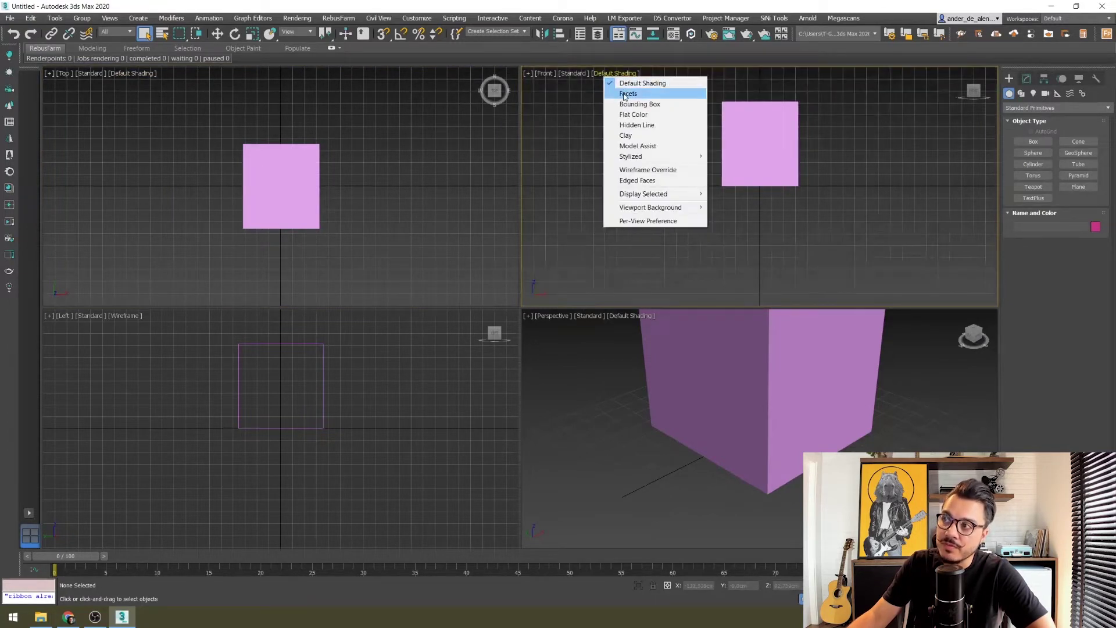
pyautogui.click(649, 170)
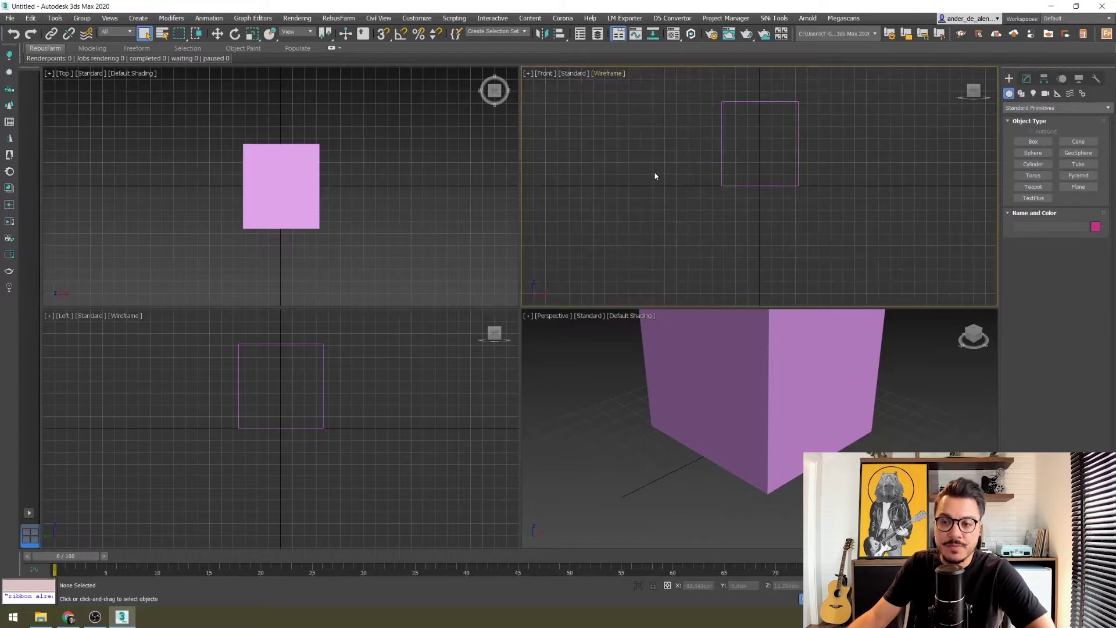
pyautogui.click(131, 72)
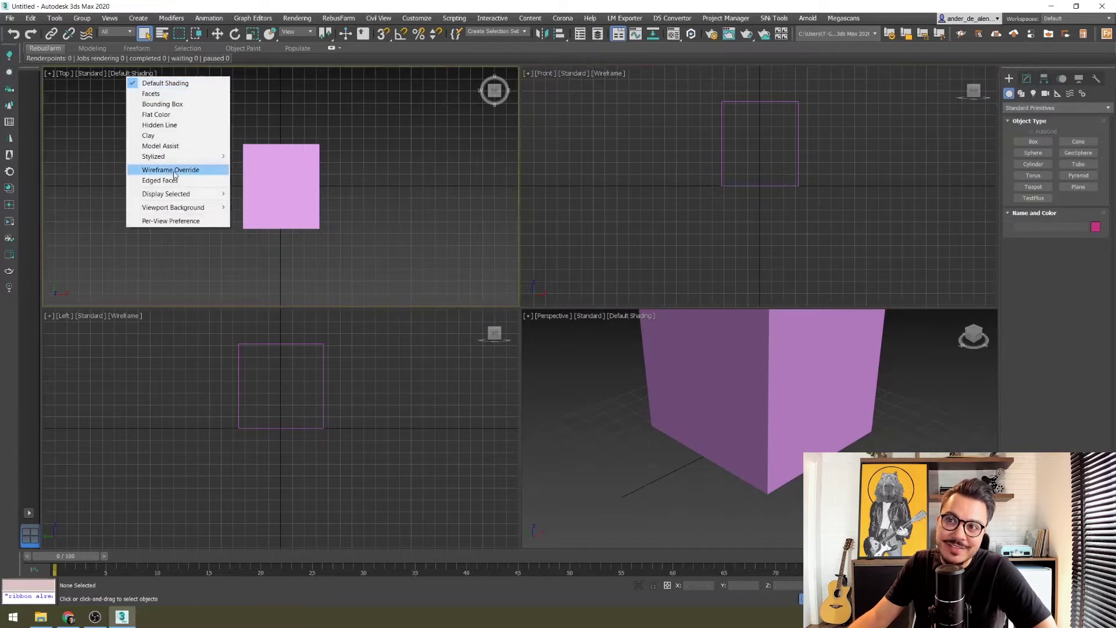
pyautogui.click(174, 172)
pyautogui.click(619, 204)
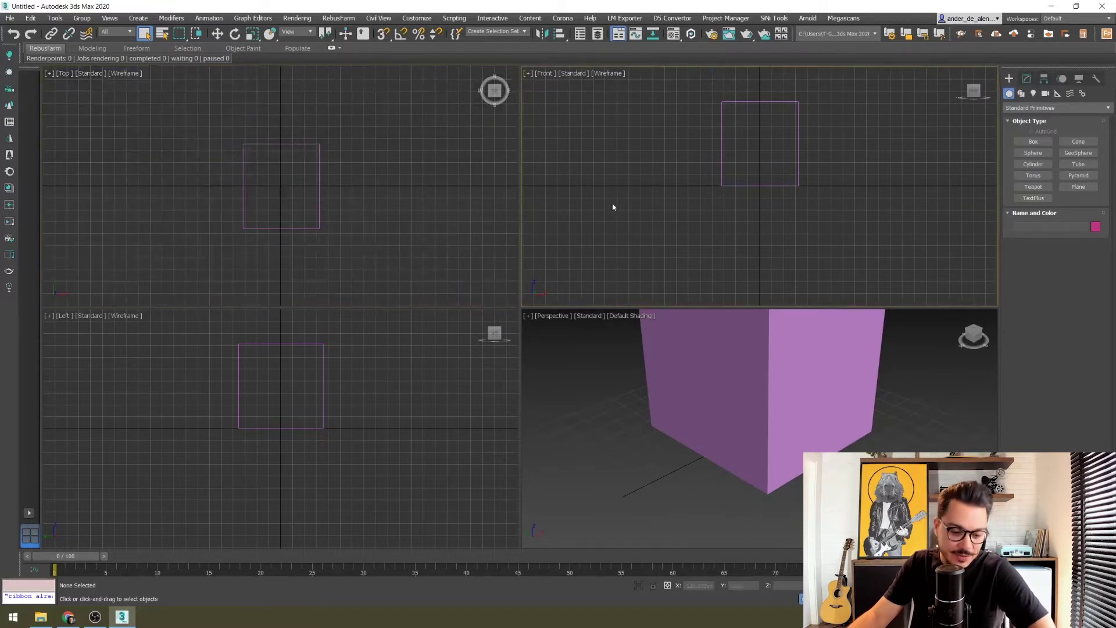
# Toggle the Top view with F3 until the box is solid-shaded, then activate Perspective
pyautogui.click(412, 221)
pyautogui.press('F3')
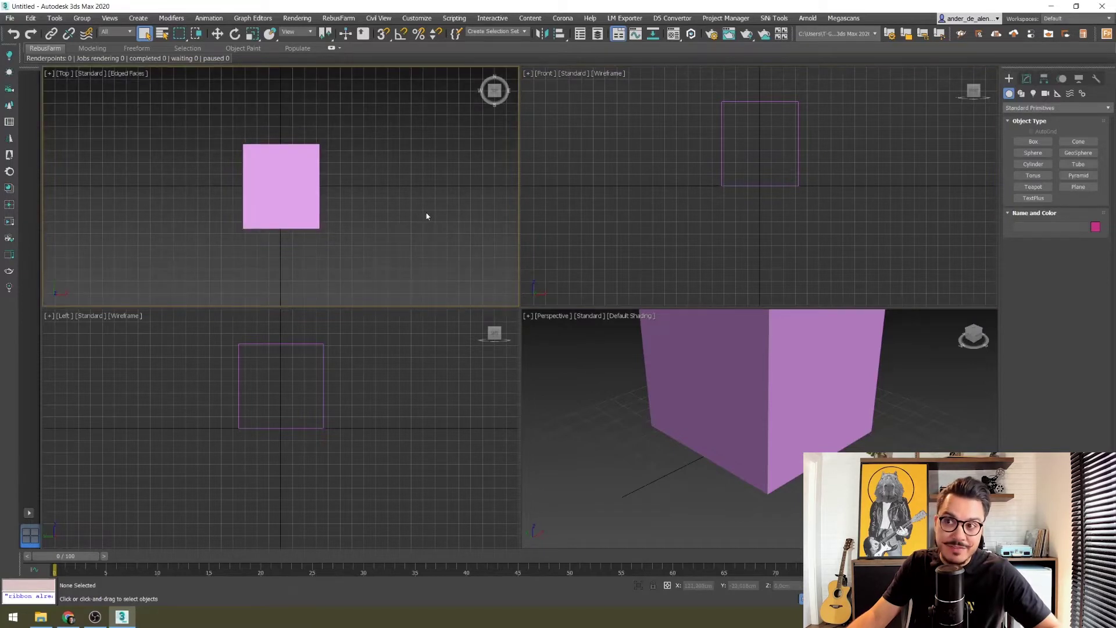
pyautogui.press('F3')
pyautogui.press('F3')
pyautogui.press('F3')
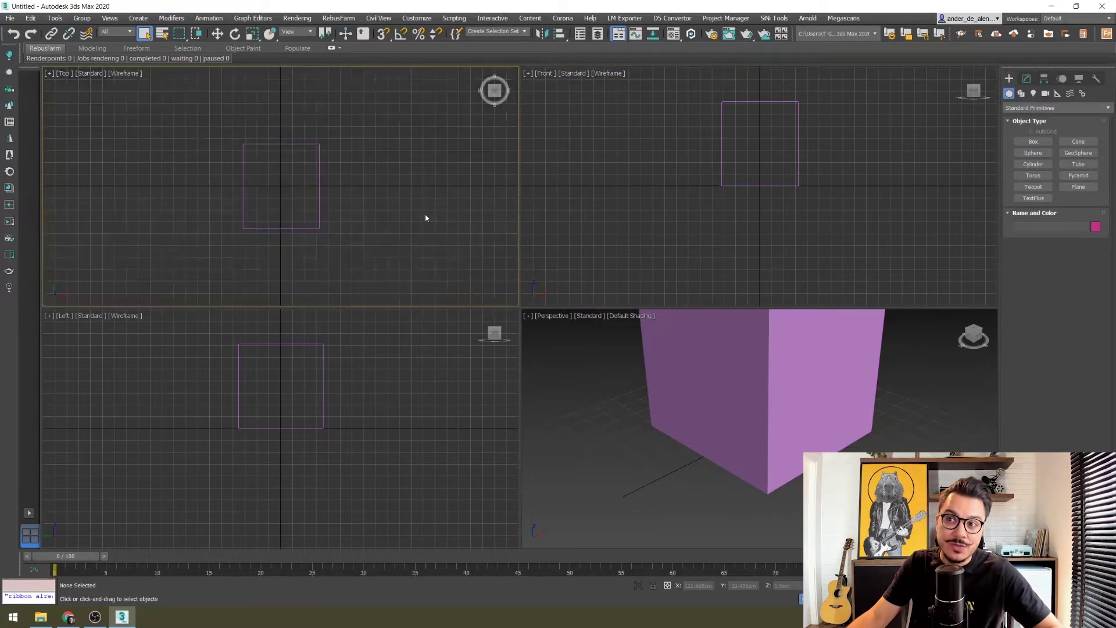
pyautogui.press('F3')
pyautogui.press('F3')
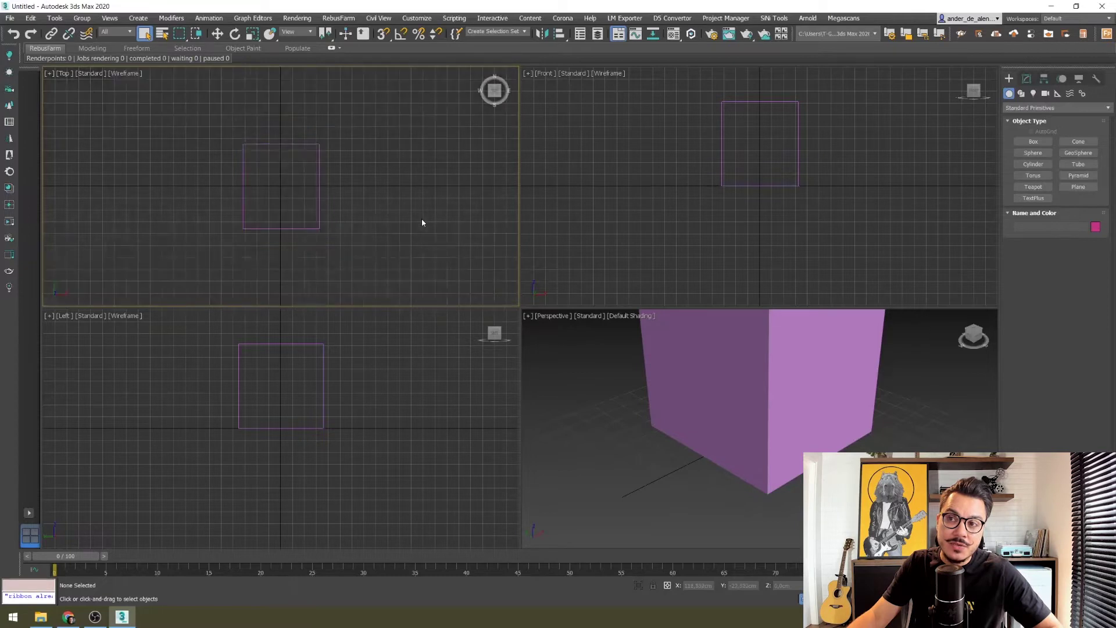
pyautogui.press('F3')
pyautogui.press('F3')
pyautogui.press('F3')
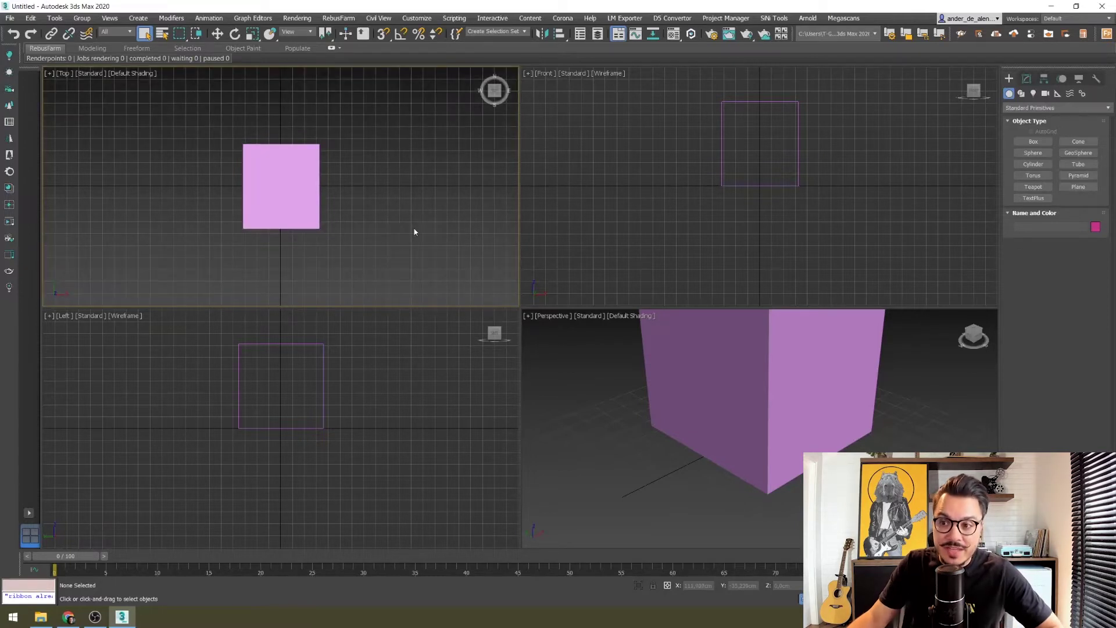
pyautogui.click(619, 432)
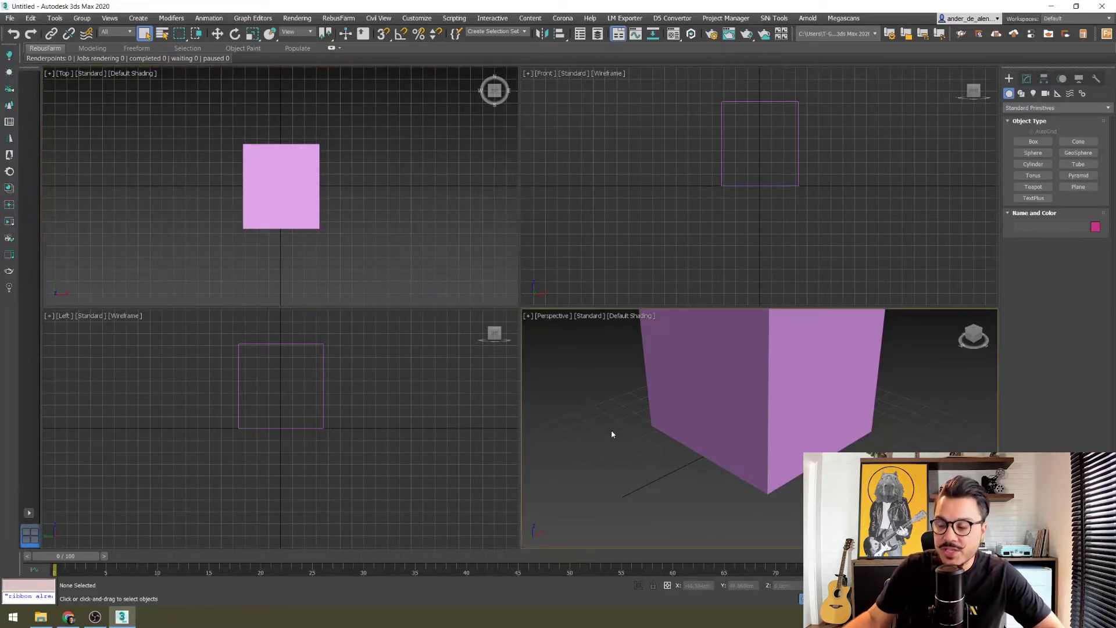
# Toggle Perspective between wireframe and shaded, and turn on edged faces
pyautogui.moveTo(782, 391)
pyautogui.keyDown('alt'); pyautogui.mouseDown(button='middle')
pyautogui.moveTo(744, 443)
pyautogui.moveTo(759, 369)
pyautogui.mouseUp(button='middle'); pyautogui.keyUp('alt')
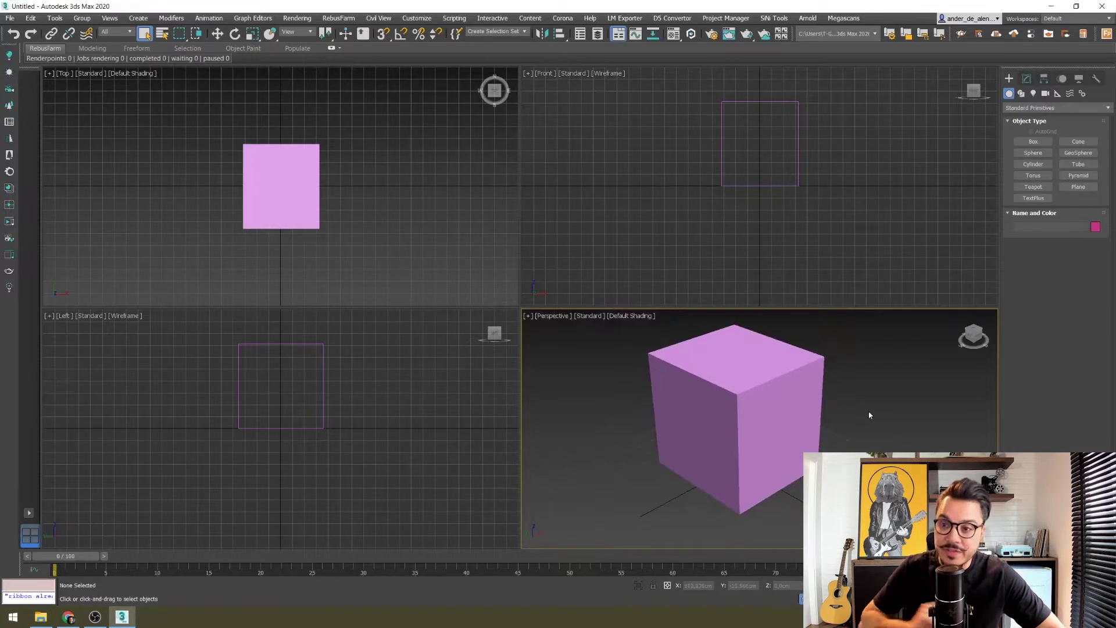
pyautogui.press('f3')
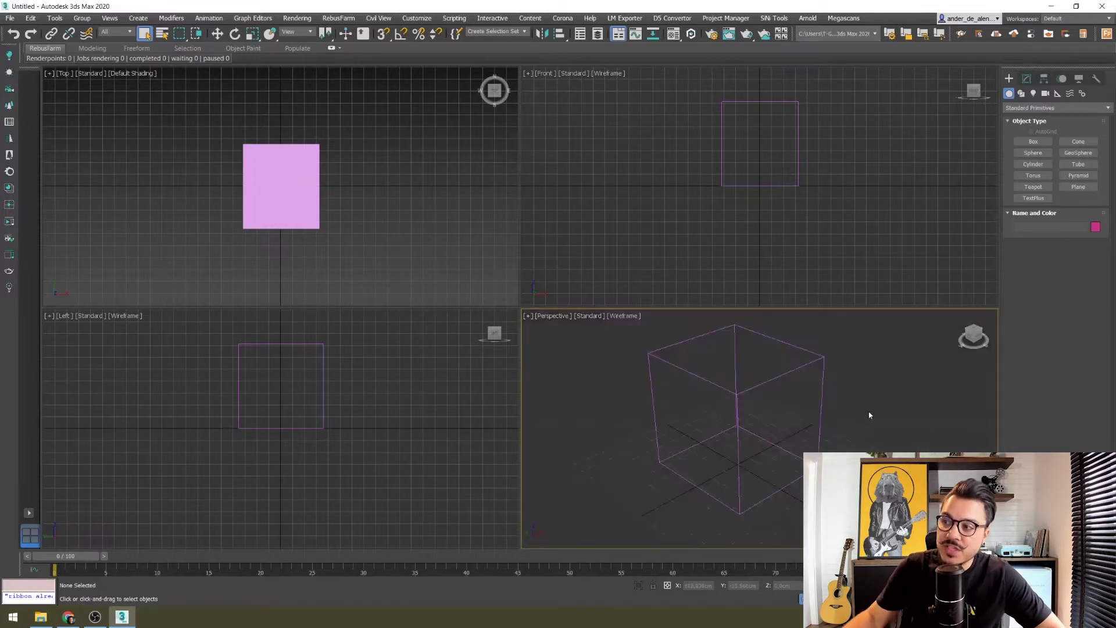
pyautogui.press('F3')
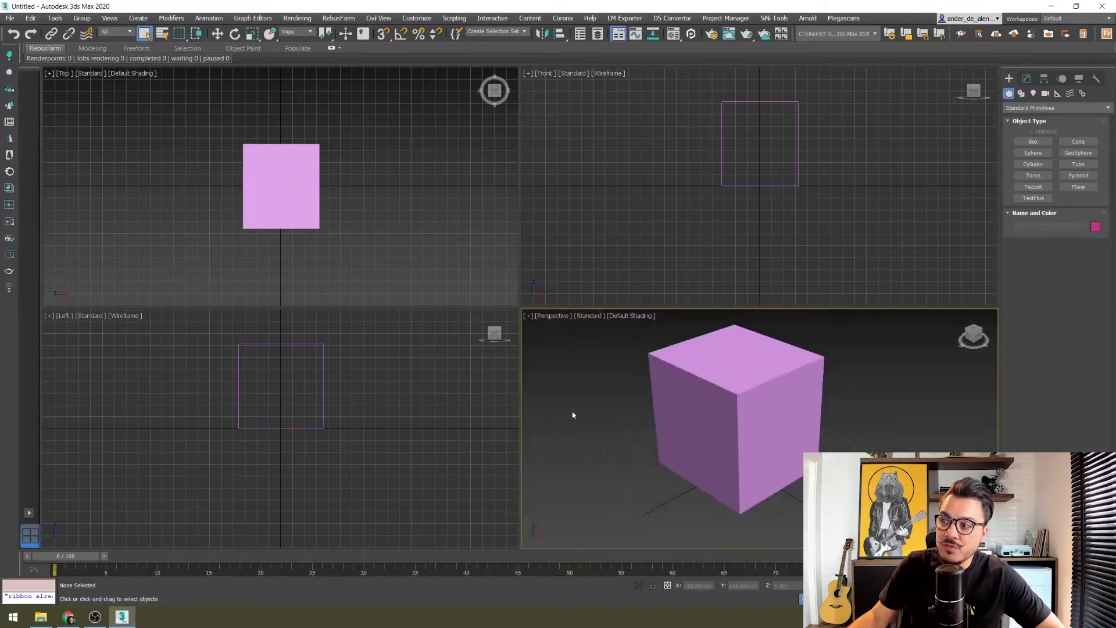
pyautogui.press('F3')
pyautogui.press('F3')
pyautogui.press('F3')
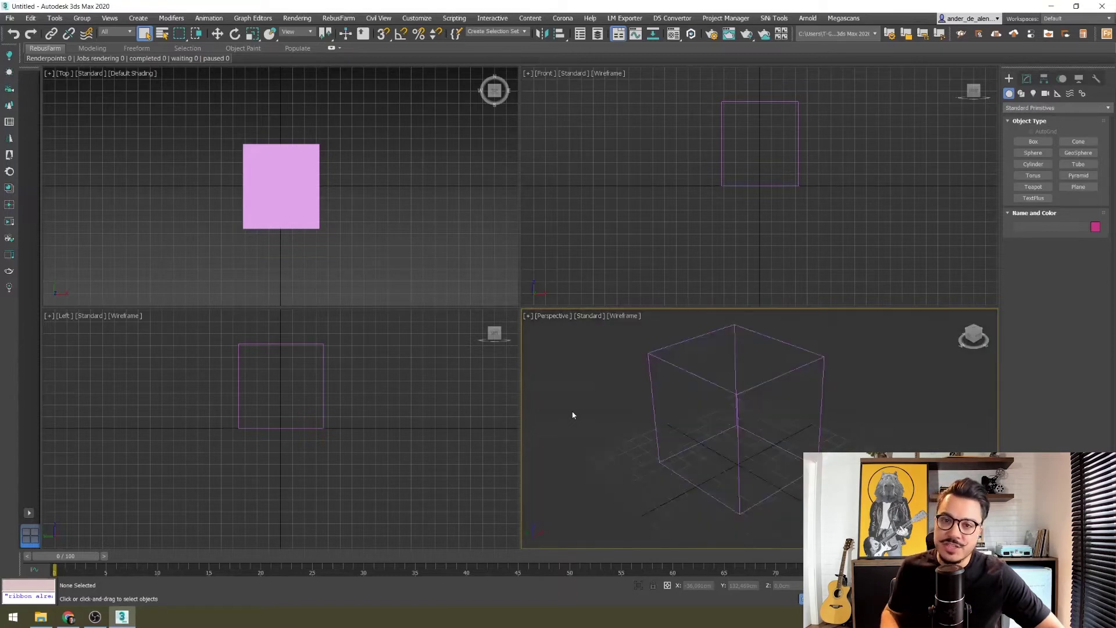
pyautogui.press('F3')
pyautogui.press('F3')
pyautogui.press('F3')
pyautogui.press('F3')
pyautogui.press('F3')
pyautogui.press('F3')
pyautogui.press('F3')
pyautogui.press('F3')
pyautogui.press('F3')
pyautogui.press('F3')
pyautogui.press('F3')
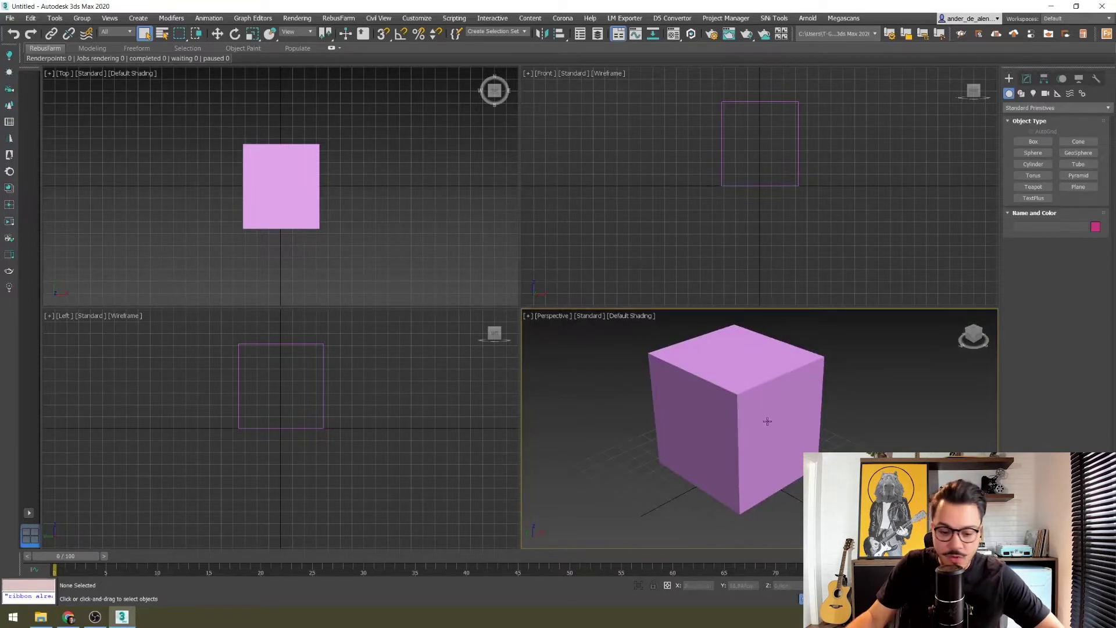
pyautogui.press('F4')
pyautogui.press('F4')
pyautogui.press('F4')
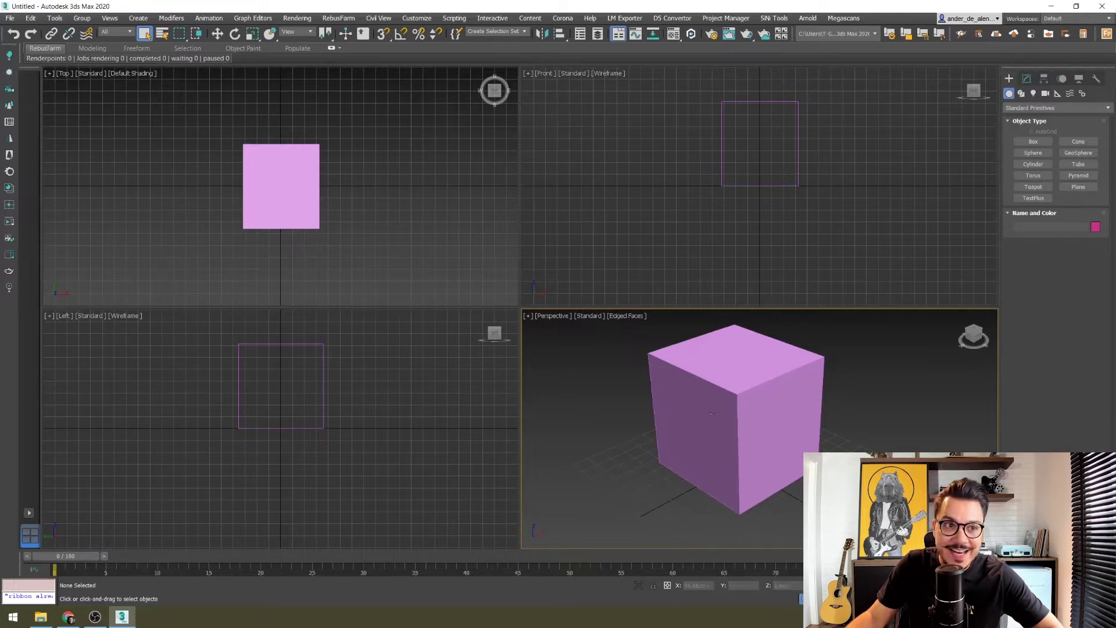
pyautogui.scroll(3, 707, 379)
pyautogui.scroll(-2, 622, 349)
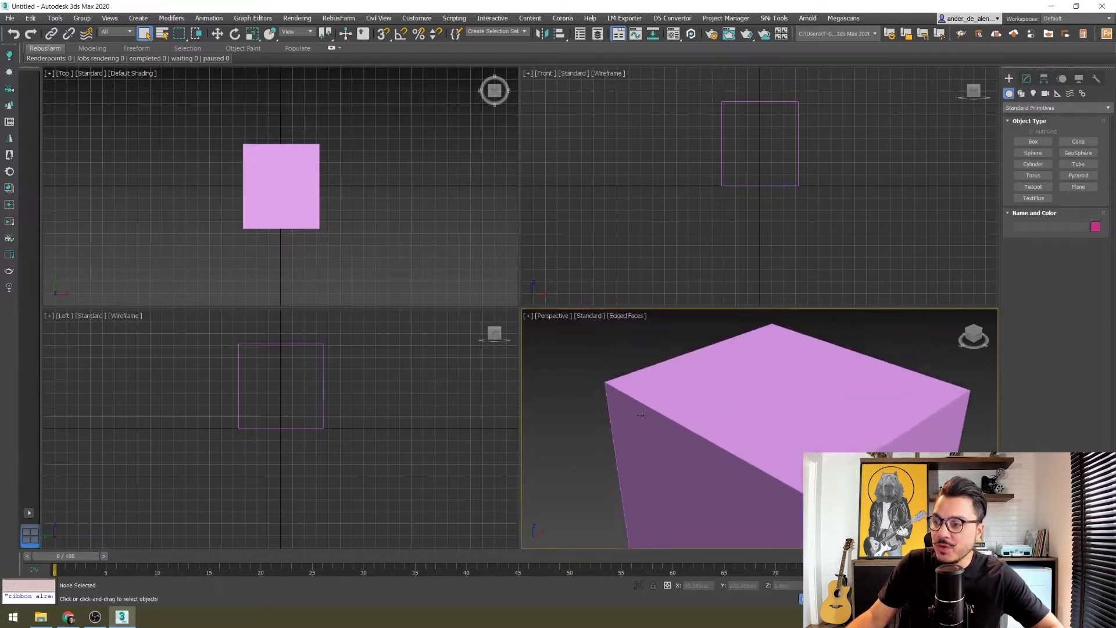
pyautogui.scroll(-2, 772, 478)
pyautogui.scroll(-2, 722, 404)
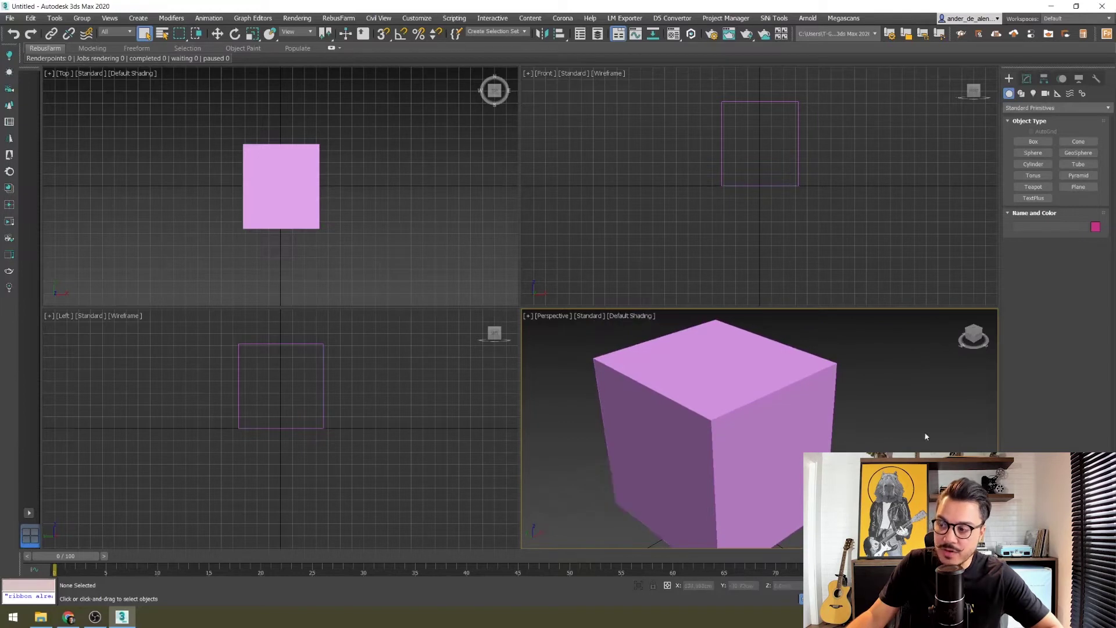
# Set Perspective to wireframe, orbit to look down on the box, and wireframe Top
pyautogui.press('F3')
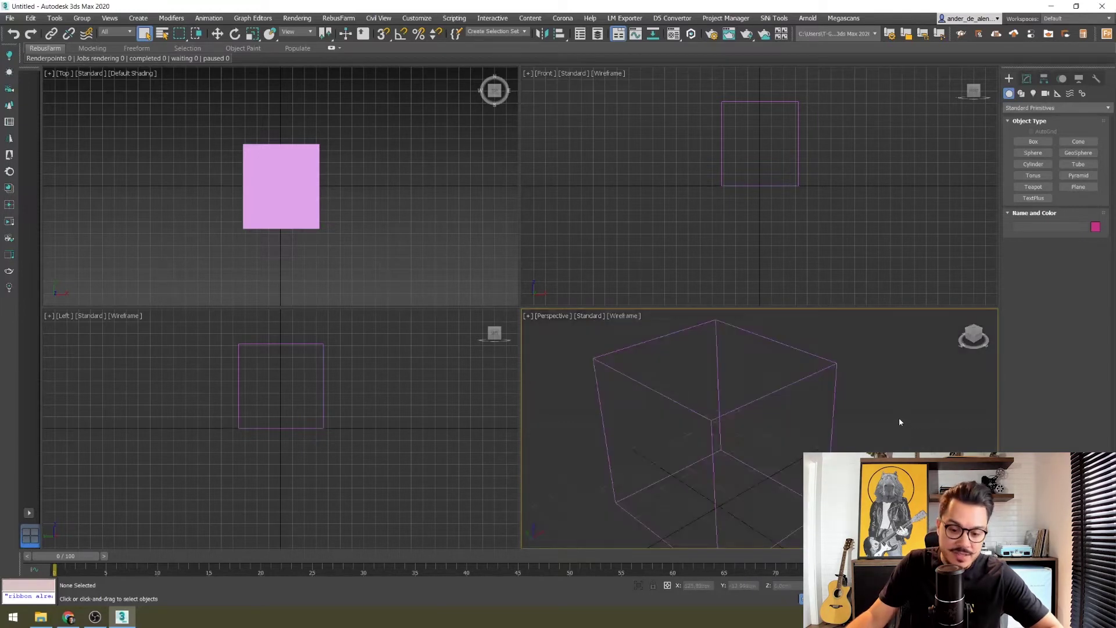
pyautogui.moveTo(726, 383); pyautogui.dragTo(722, 374, button='middle')
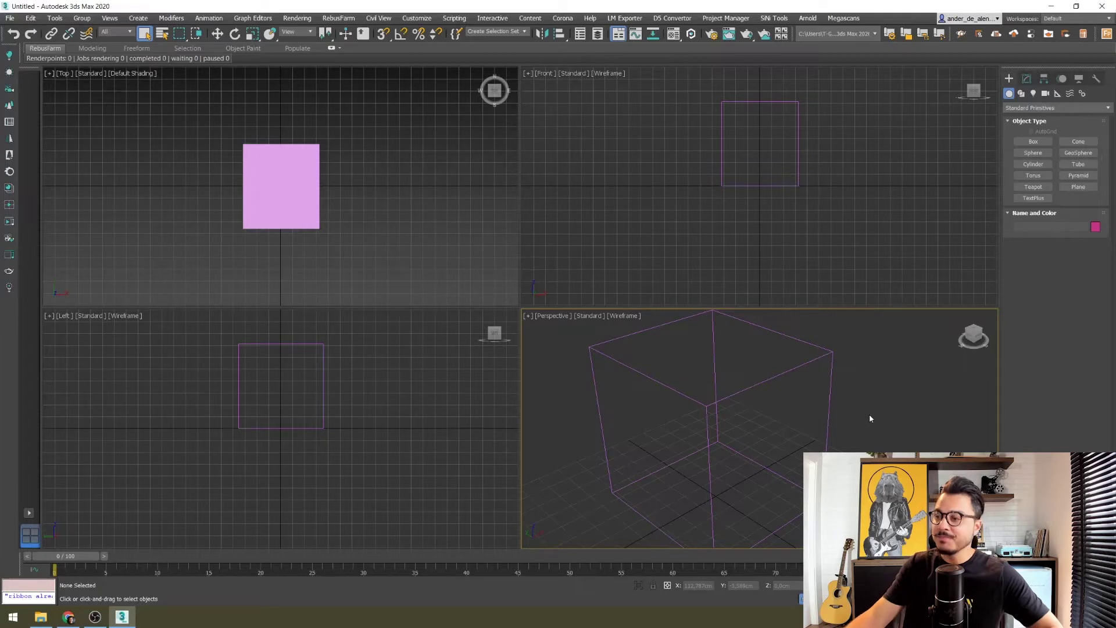
pyautogui.moveTo(777, 343)
pyautogui.keyDown('alt'); pyautogui.mouseDown(button='middle')
pyautogui.moveTo(782, 405)
pyautogui.moveTo(812, 438)
pyautogui.mouseUp(button='middle'); pyautogui.keyUp('alt')
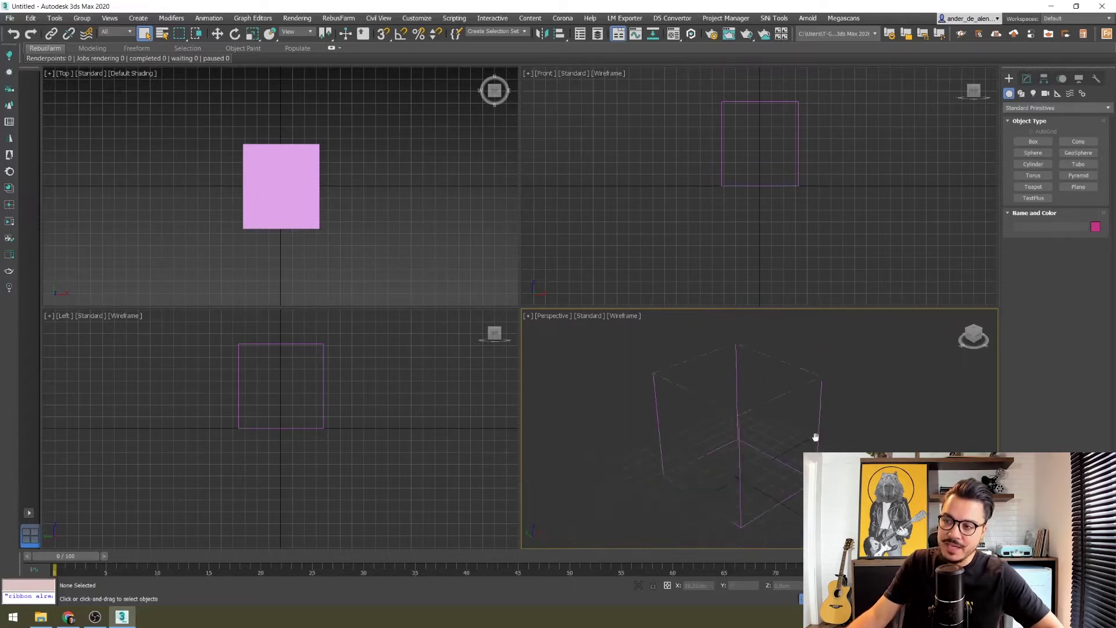
pyautogui.click(364, 232)
pyautogui.press('F3')
# Return the Front, Perspective, Left and Top views to shaded display
pyautogui.click(650, 231)
pyautogui.press('F3')
pyautogui.click(640, 393)
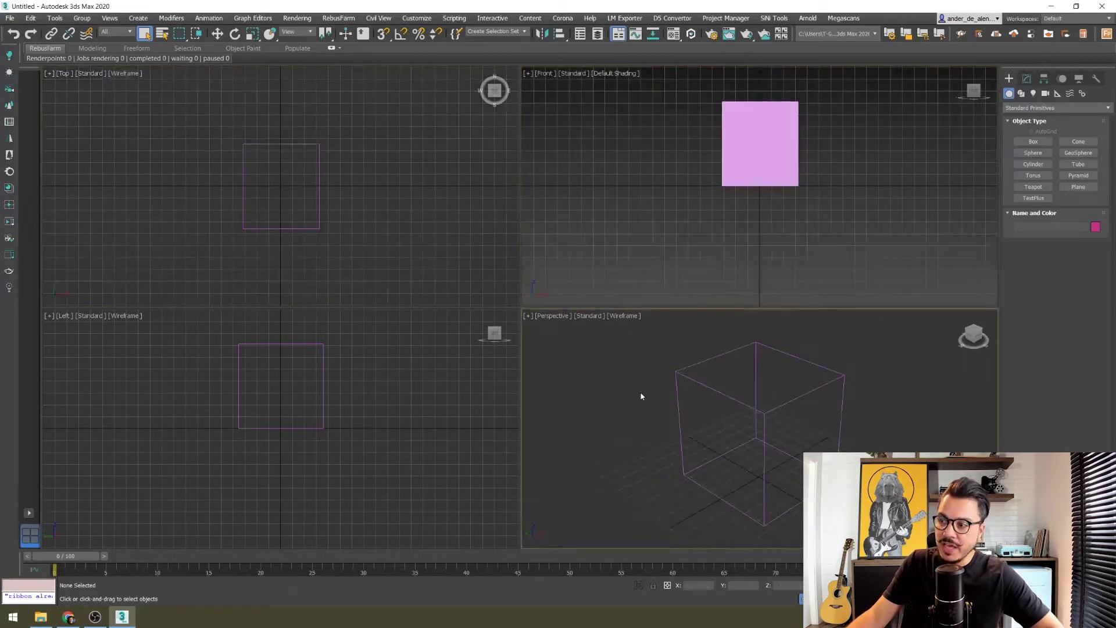
pyautogui.press('F3')
pyautogui.click(377, 459)
pyautogui.press('F3')
pyautogui.click(366, 236)
pyautogui.press('F3')
# Leave Edged Faces on in Perspective after toggling and panning, then select the cube
pyautogui.click(595, 442)
pyautogui.press('F4')
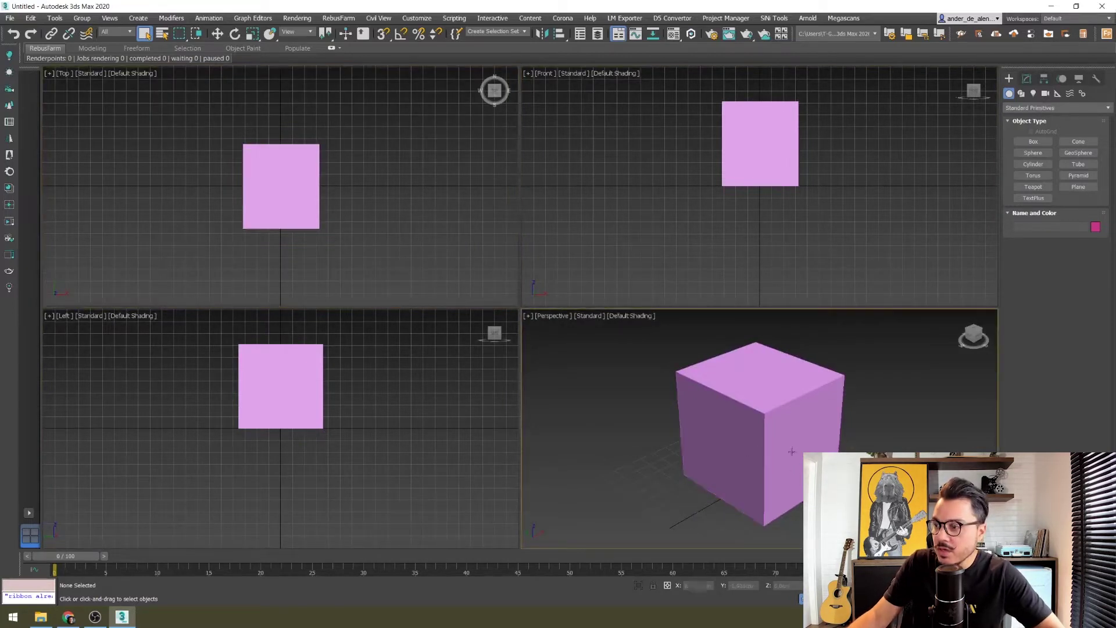
pyautogui.scroll(5, 639, 441)
pyautogui.scroll(-3, 707, 464)
pyautogui.scroll(-3, 638, 414)
pyautogui.press('F4')
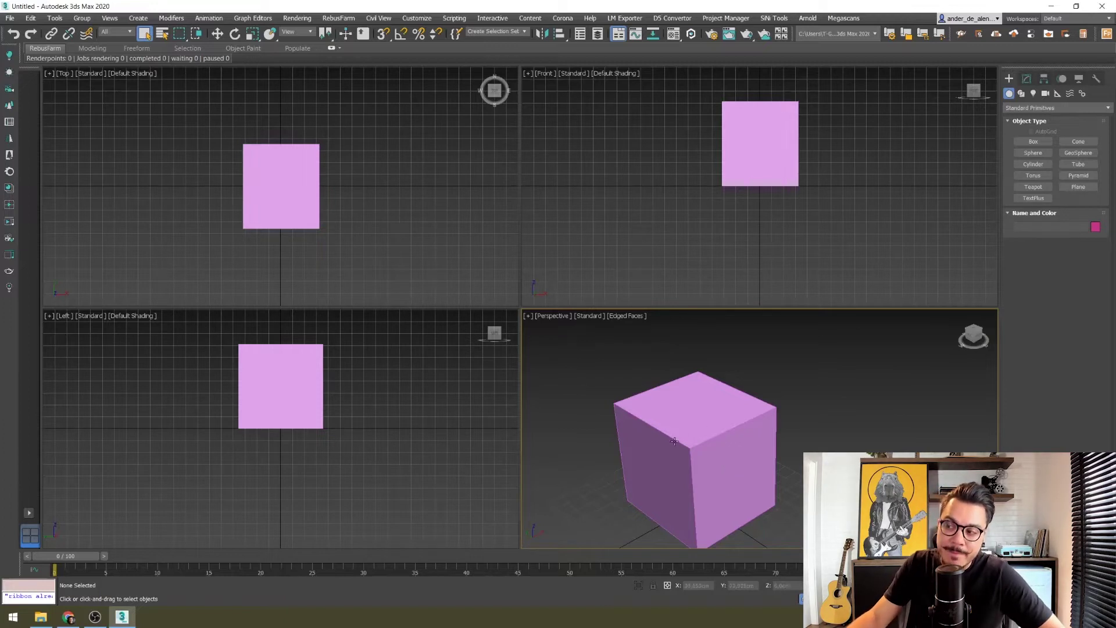
pyautogui.moveTo(687, 430); pyautogui.dragTo(710, 420, button='middle')
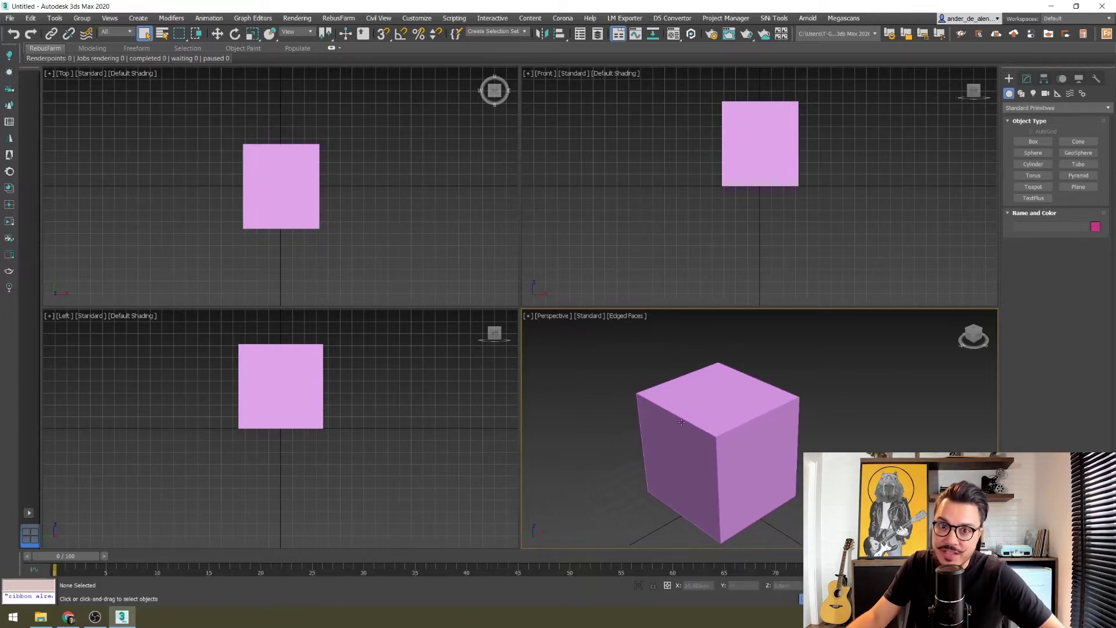
pyautogui.press('F4')
pyautogui.moveTo(699, 413)
pyautogui.mouseDown(button='middle')
pyautogui.moveTo(712, 445)
pyautogui.moveTo(697, 449)
pyautogui.moveTo(702, 435)
pyautogui.mouseUp(button='middle')
pyautogui.press('F4')
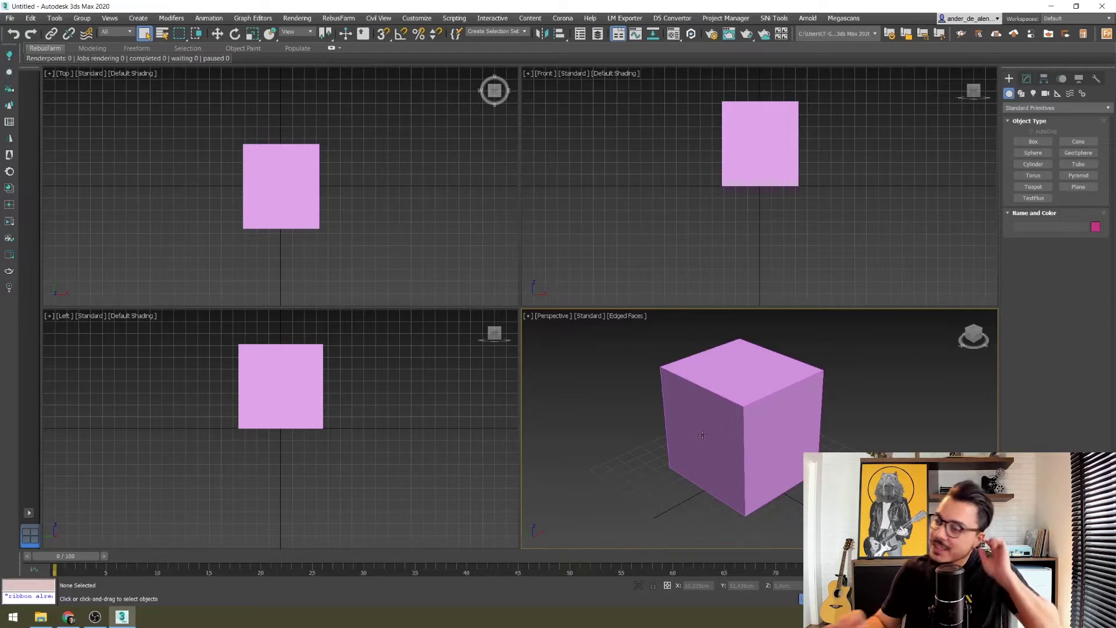
pyautogui.click(730, 428)
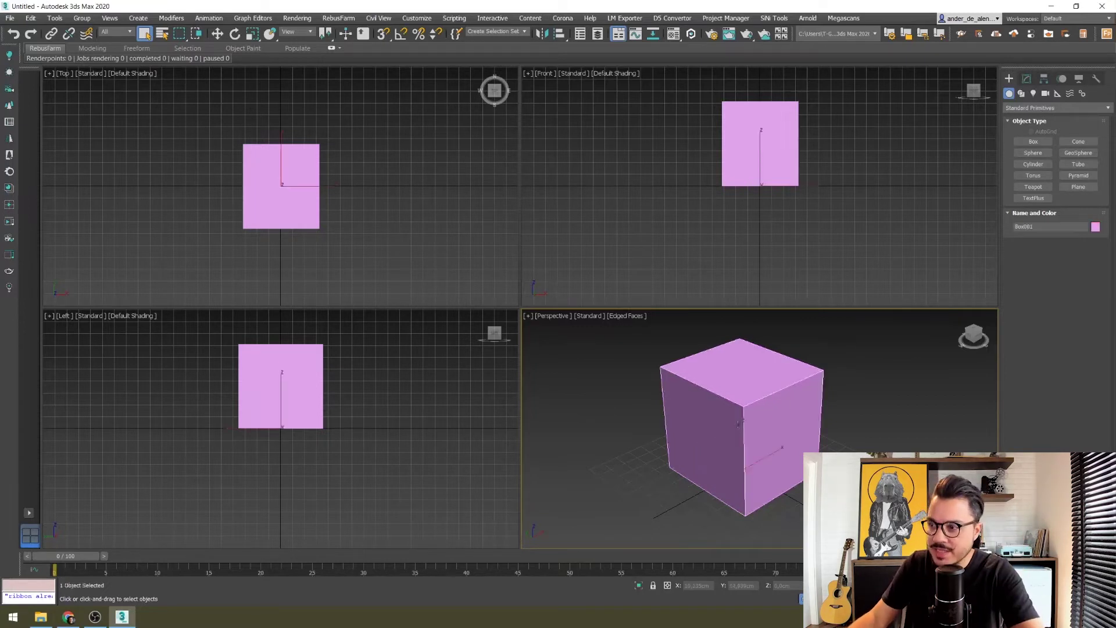
# Delete the cube and briefly open the Top view's shading menu without changes
pyautogui.press('Delete')
pyautogui.click(330, 208)
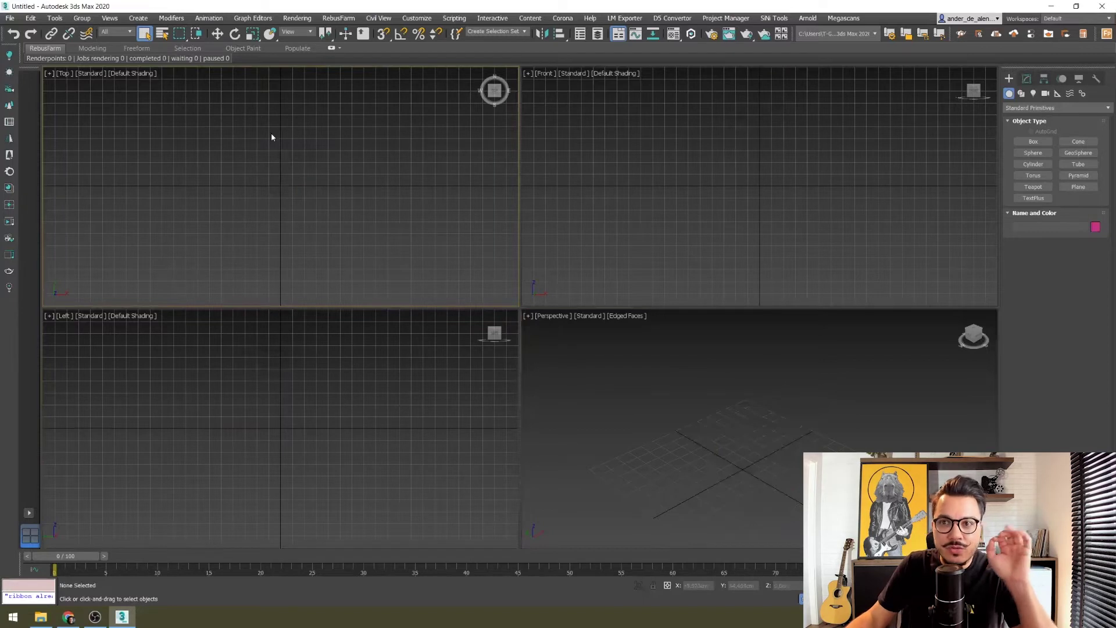
pyautogui.click(136, 78)
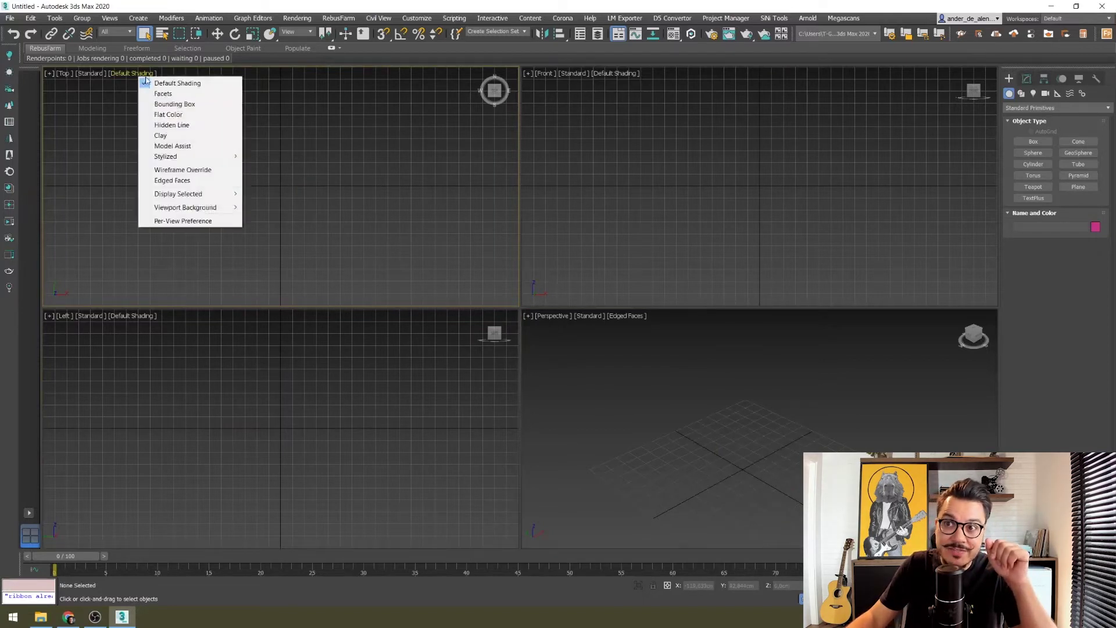
pyautogui.click(359, 226)
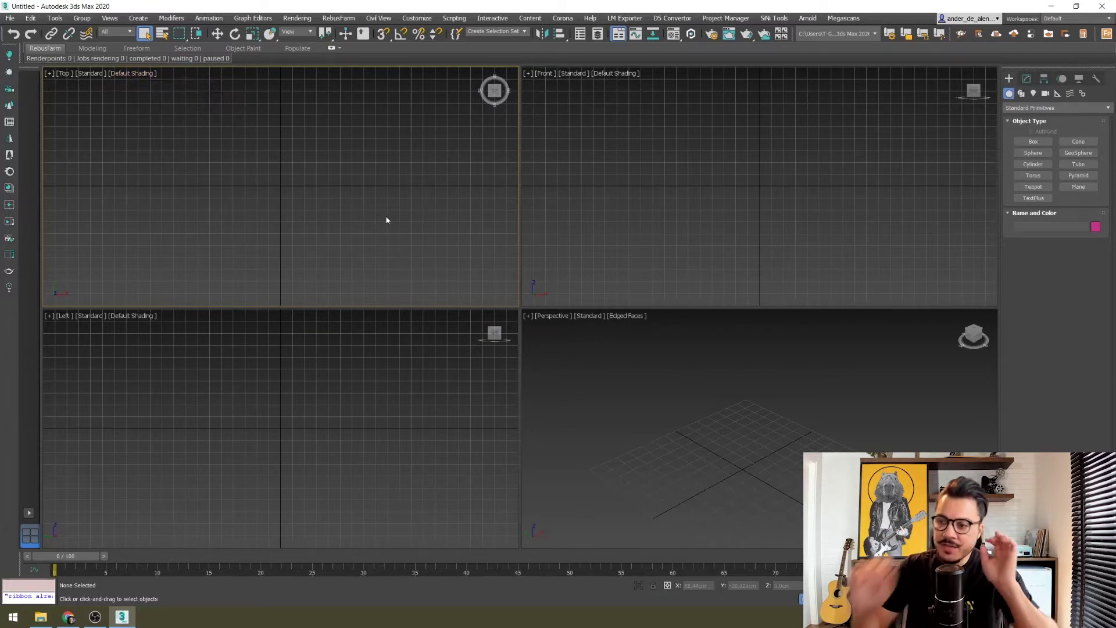
# Activate the Front, Left and Perspective views in turn and pan the Perspective grid upward
pyautogui.click(646, 188)
pyautogui.click(248, 464)
pyautogui.click(589, 416)
pyautogui.moveTo(808, 468); pyautogui.dragTo(817, 424, button='middle')
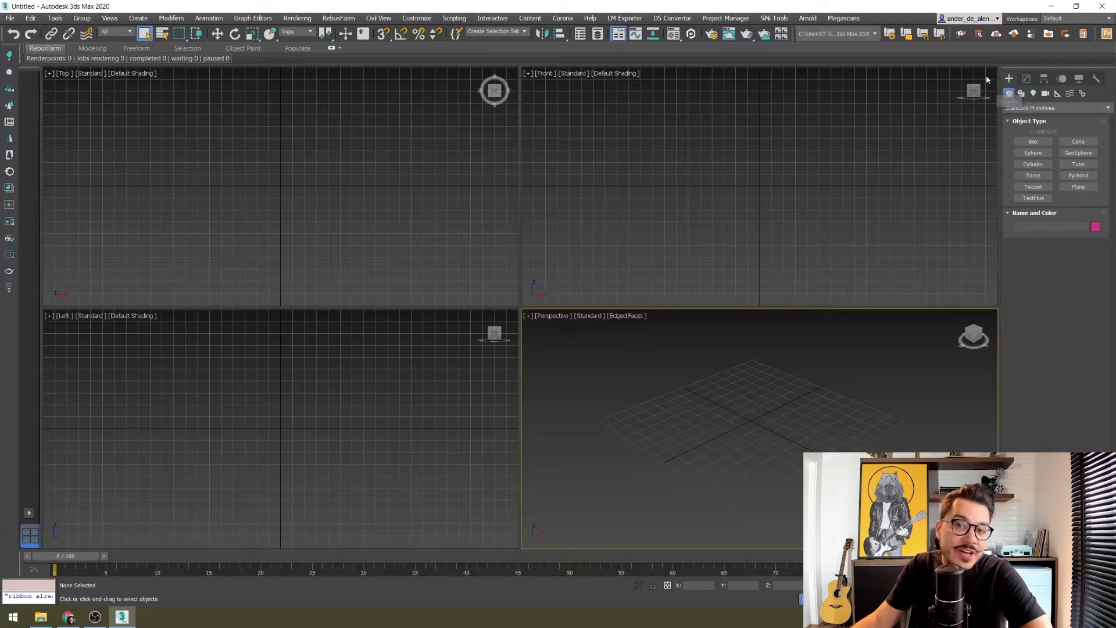
pyautogui.click(1009, 95)
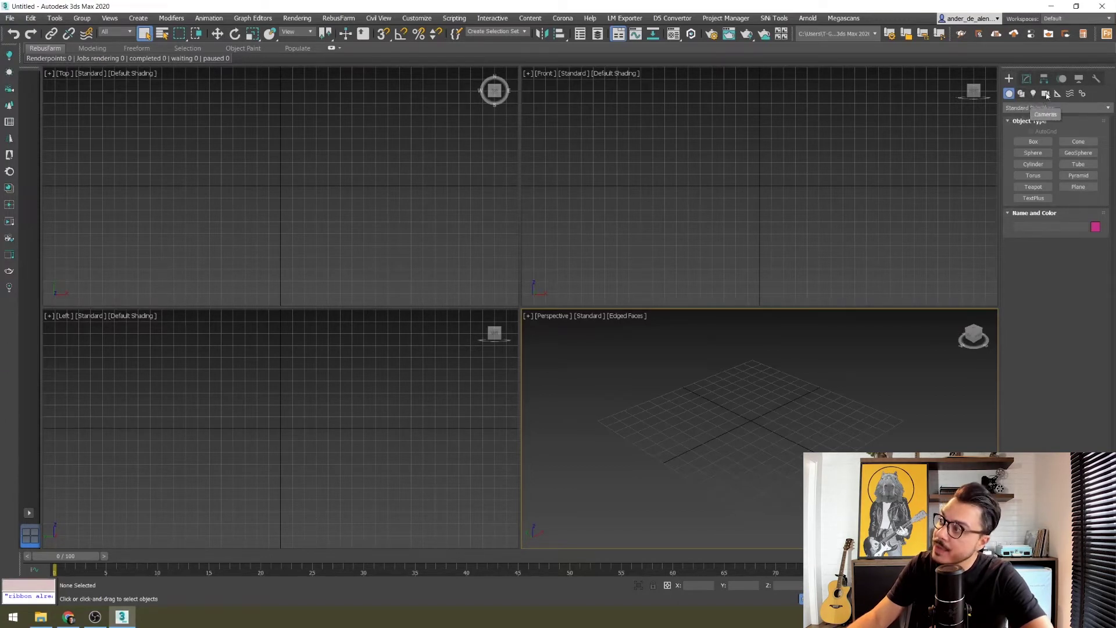
# Show the Helpers list, then the Space Warps forces, in the Create panel
pyautogui.click(1057, 93)
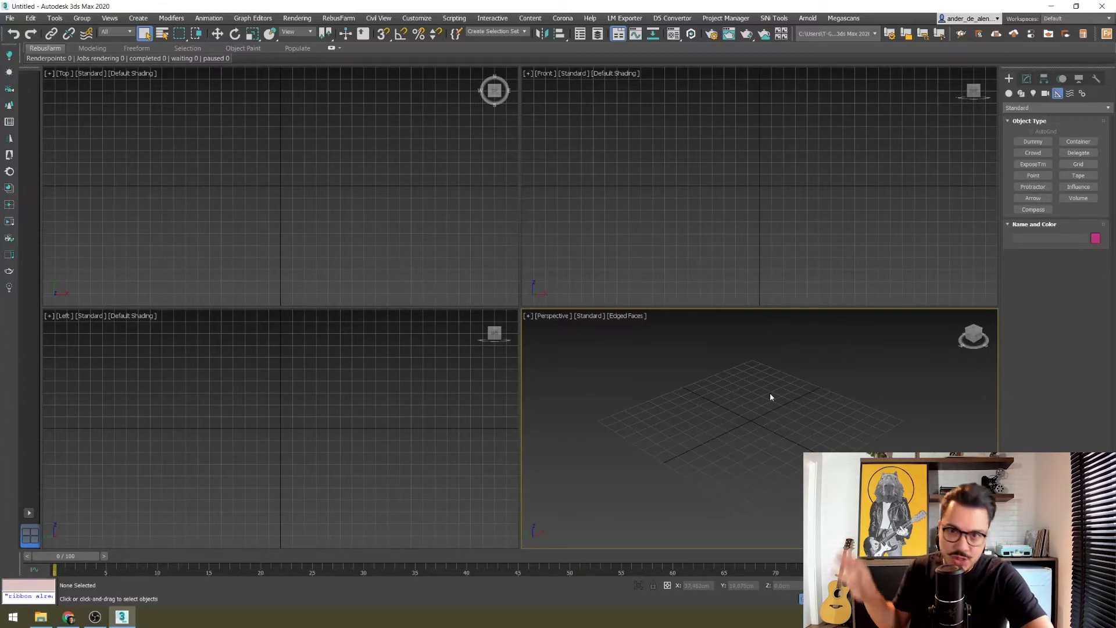
pyautogui.click(1069, 95)
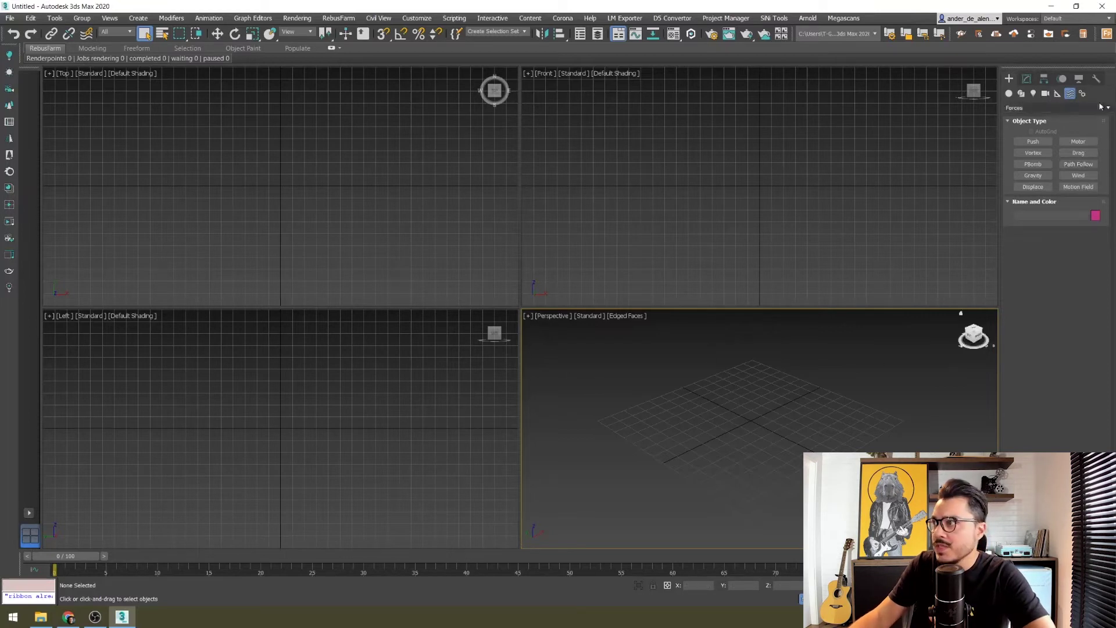
# View the Systems list, return to Geometry, and open the object category list
pyautogui.click(1083, 94)
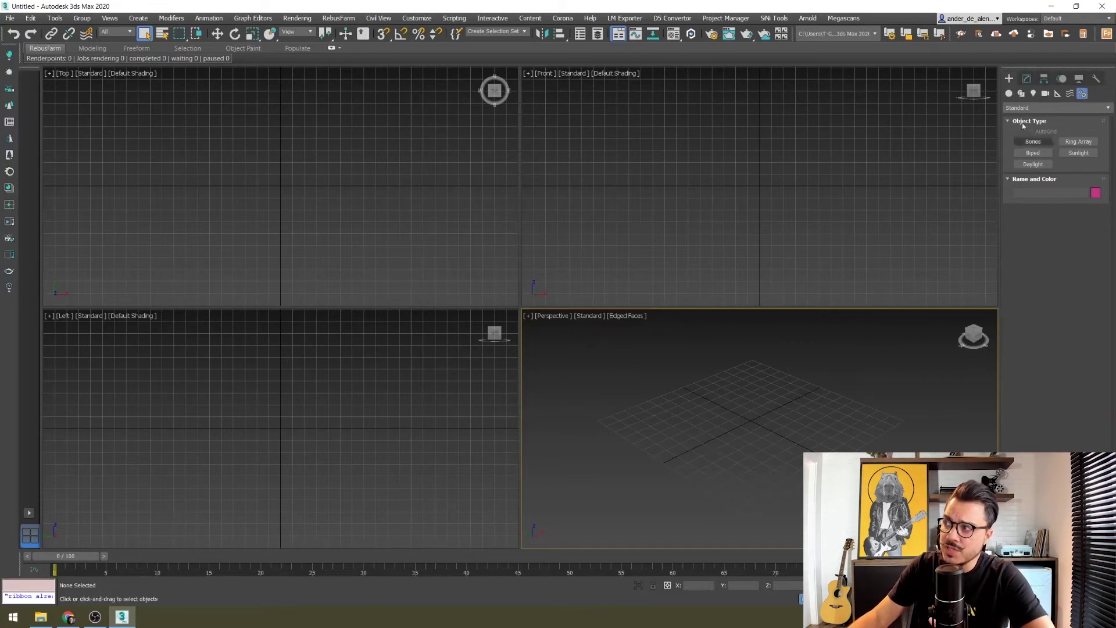
pyautogui.click(1008, 93)
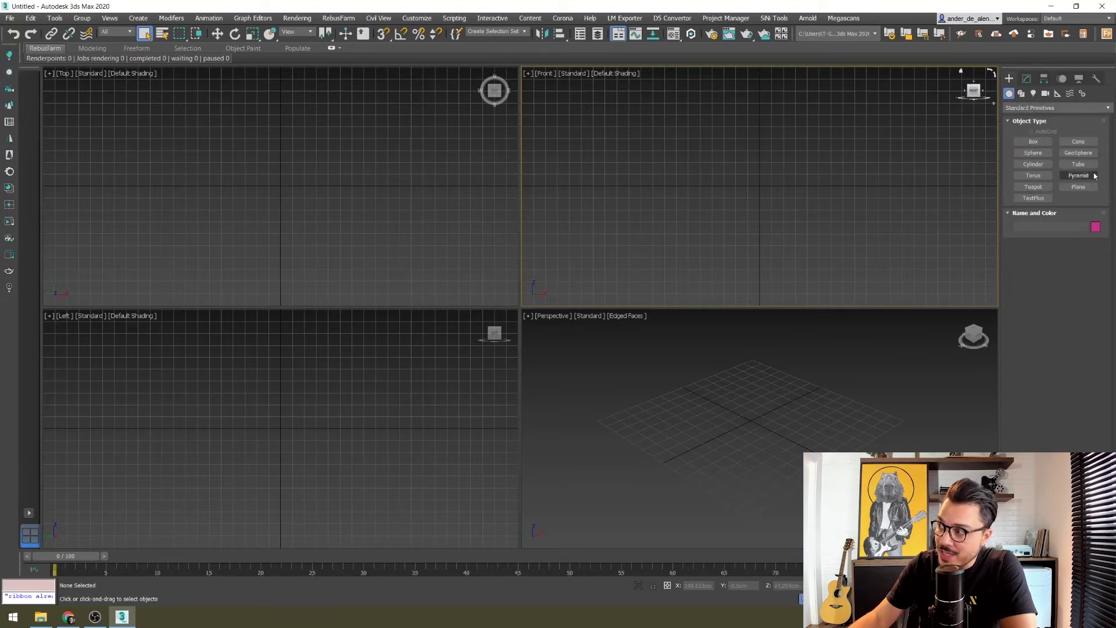
pyautogui.click(1059, 110)
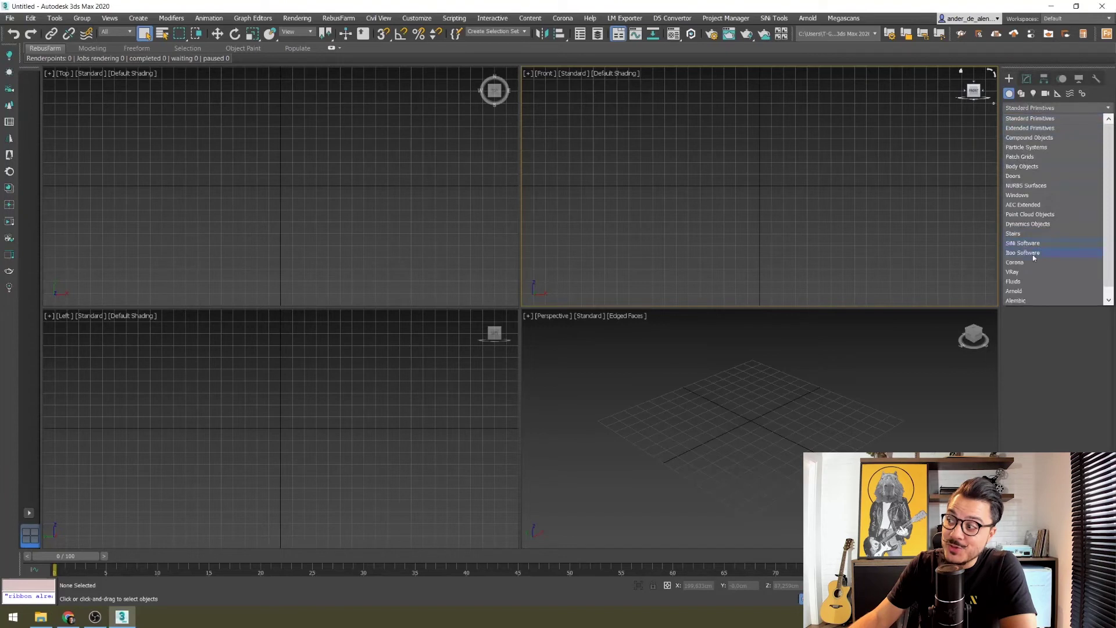
pyautogui.click(1043, 118)
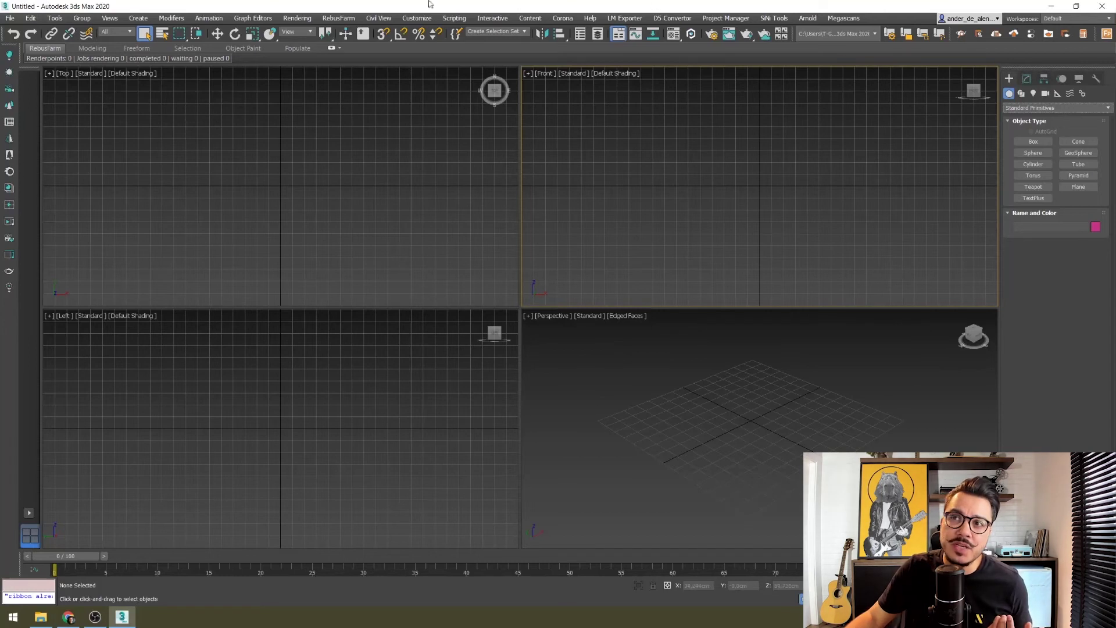
pyautogui.click(170, 19)
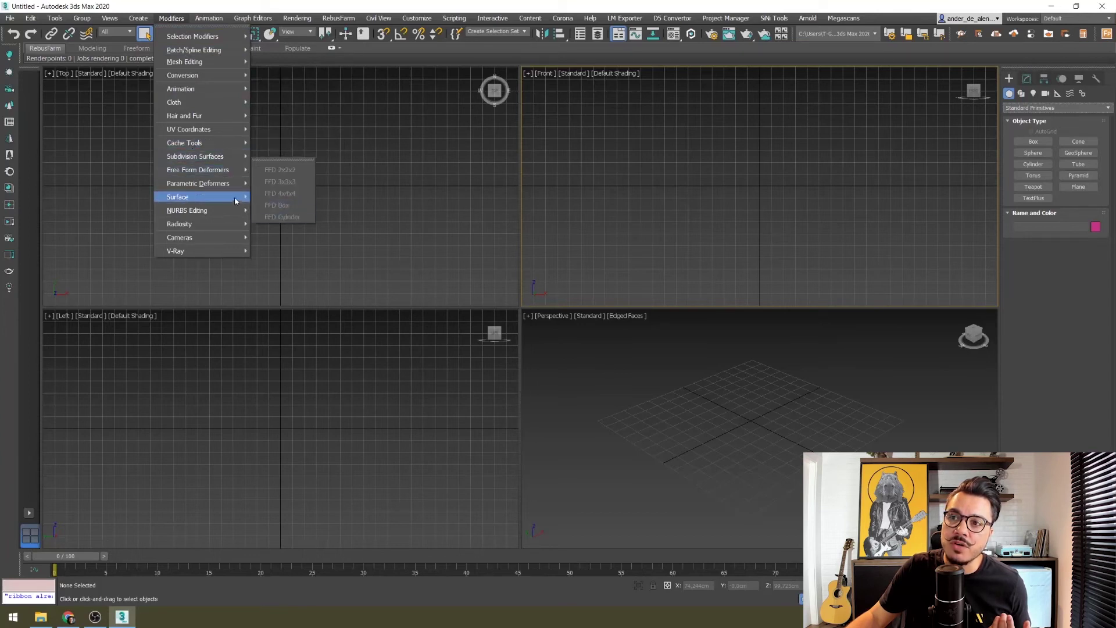
pyautogui.moveTo(138, 17)
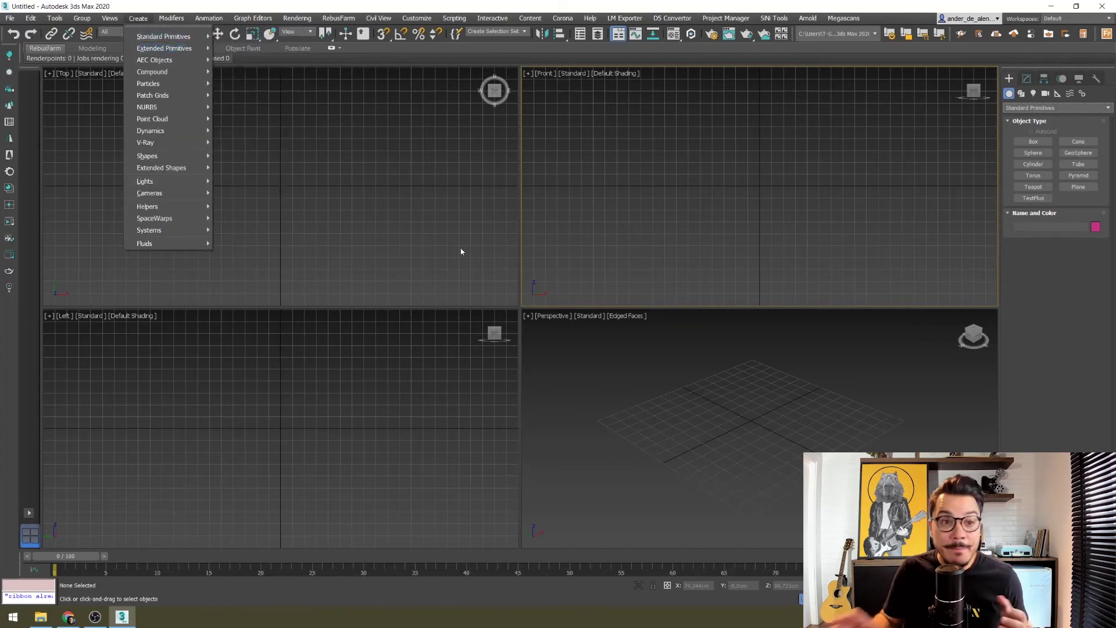
pyautogui.click(472, 267)
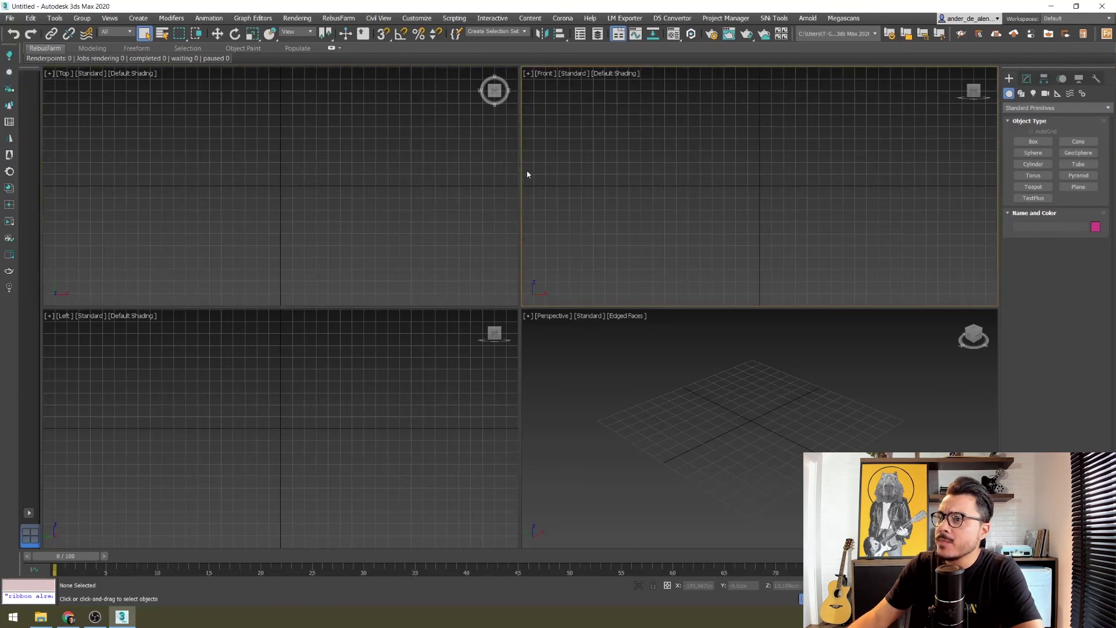
# Click in the Perspective viewport to make it the active view
pyautogui.click(593, 403)
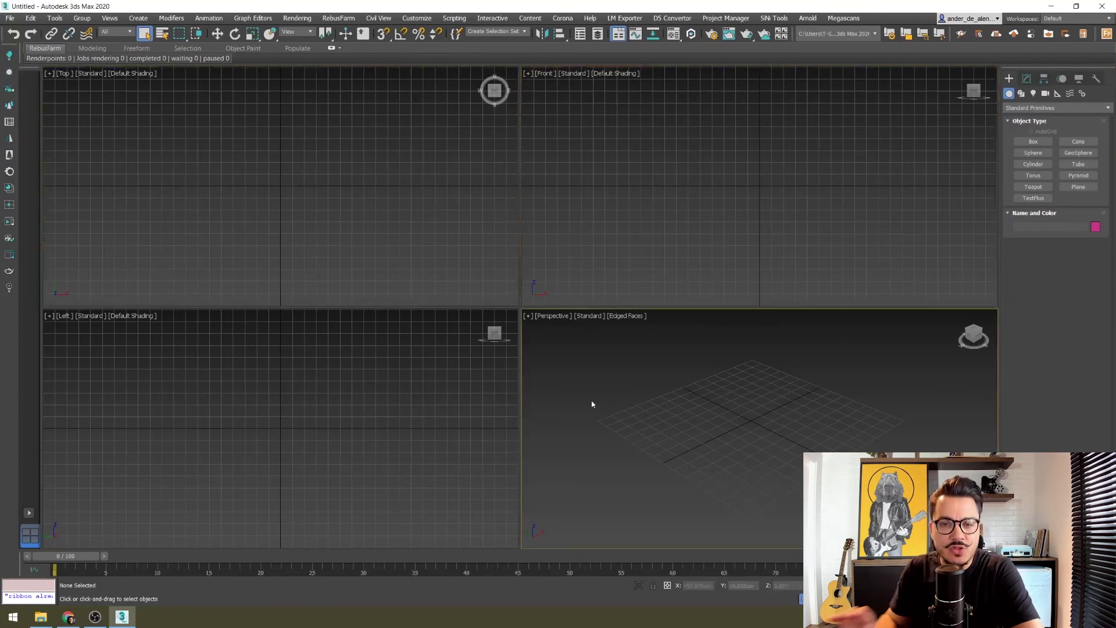